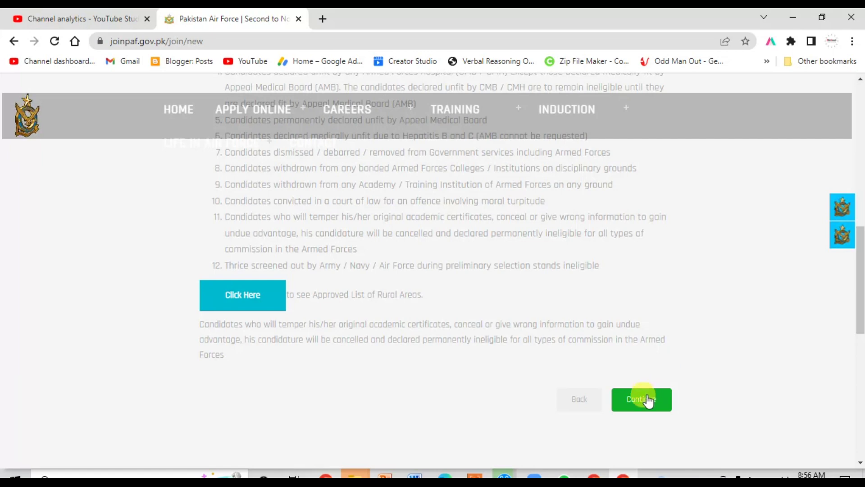
Scroll through the conditions and continue on to the Offered Courses list.
left_click_drag(860, 298, 861, 208)
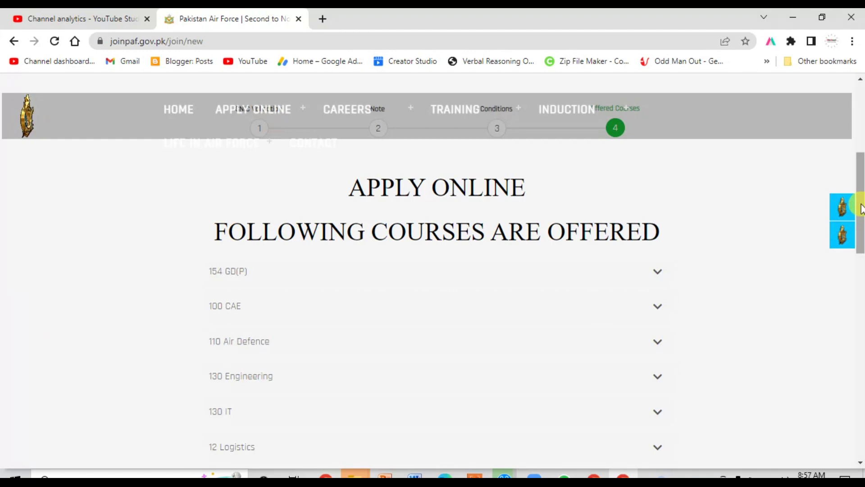
Expand the 154 GD(P) course's eligibility details and apply for that course.
left_click_drag(861, 208, 861, 222)
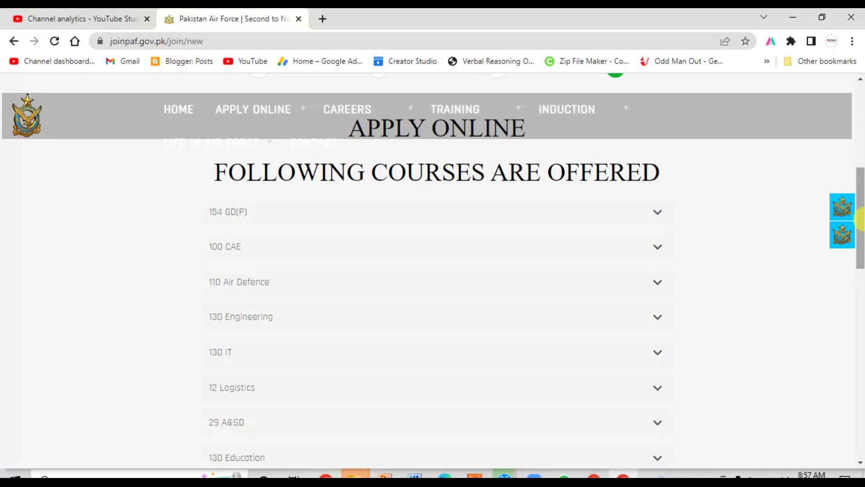
left_click_drag(861, 215, 861, 294)
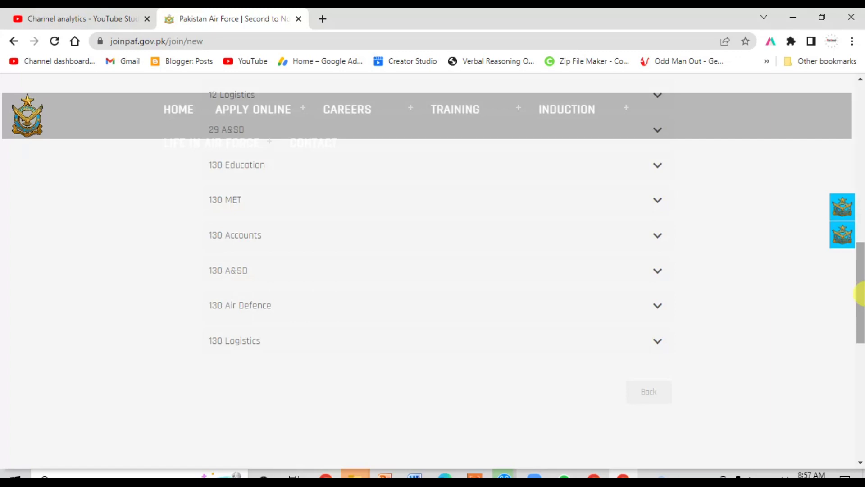
left_click_drag(860, 291, 861, 209)
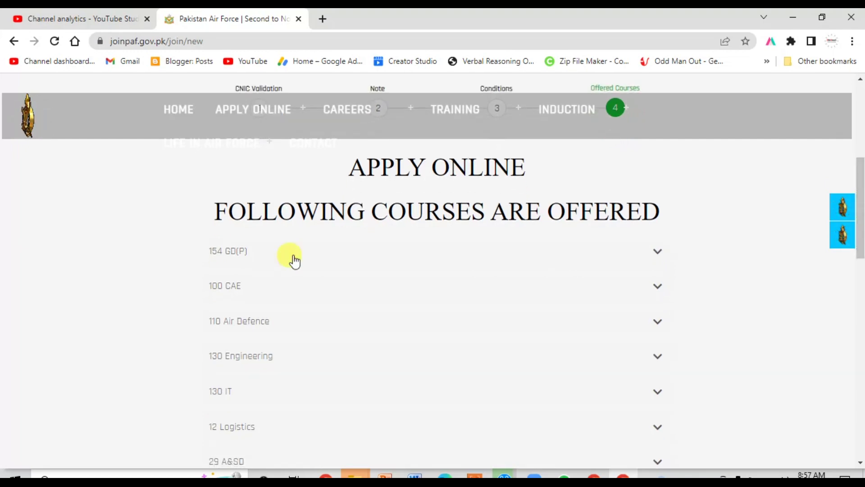
left_click(232, 251)
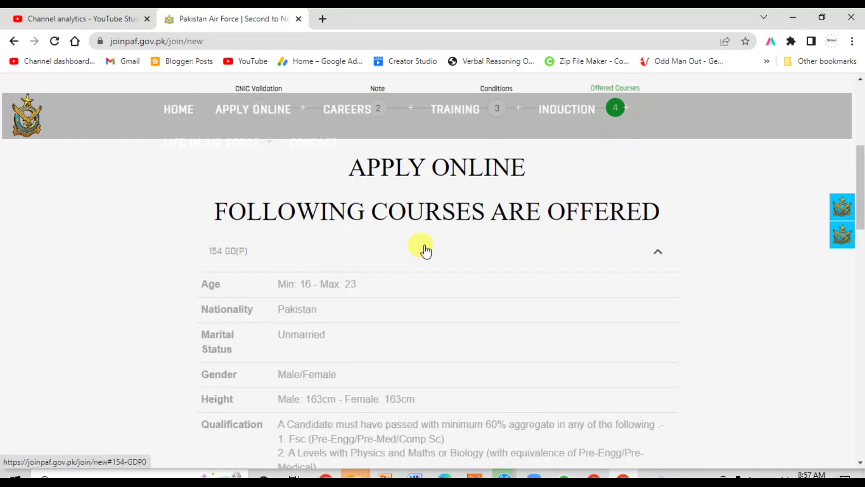
left_click_drag(860, 158, 861, 189)
left_click(242, 400)
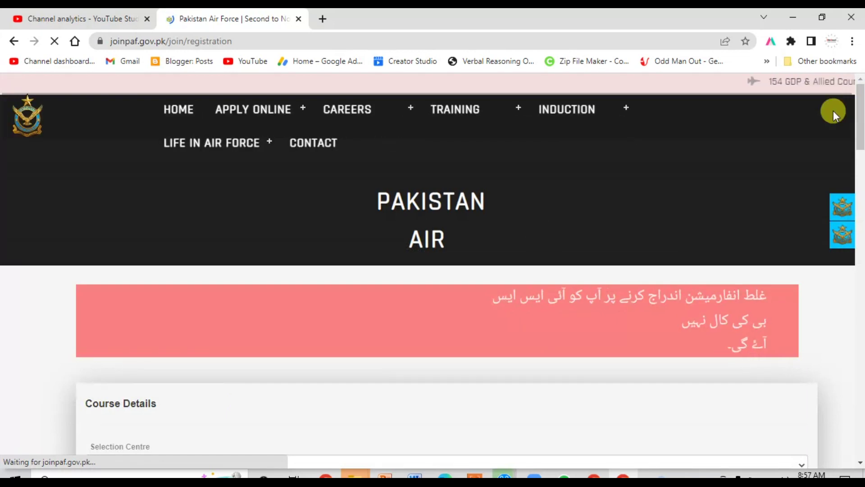
Choose Lahore as the selection centre in Course Details.
left_click_drag(859, 124, 861, 140)
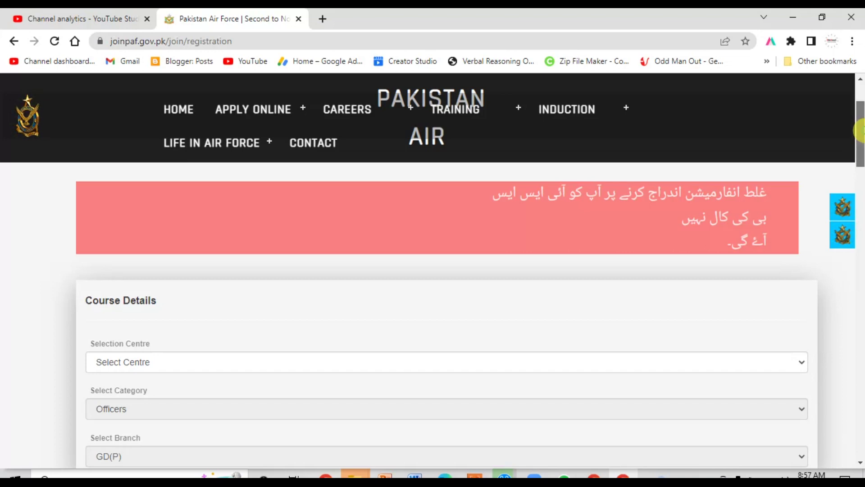
left_click_drag(858, 131, 859, 151)
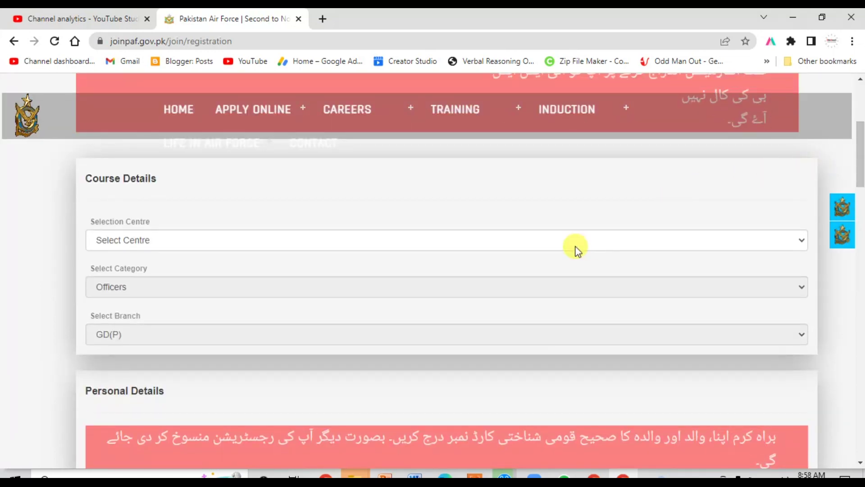
left_click(575, 246)
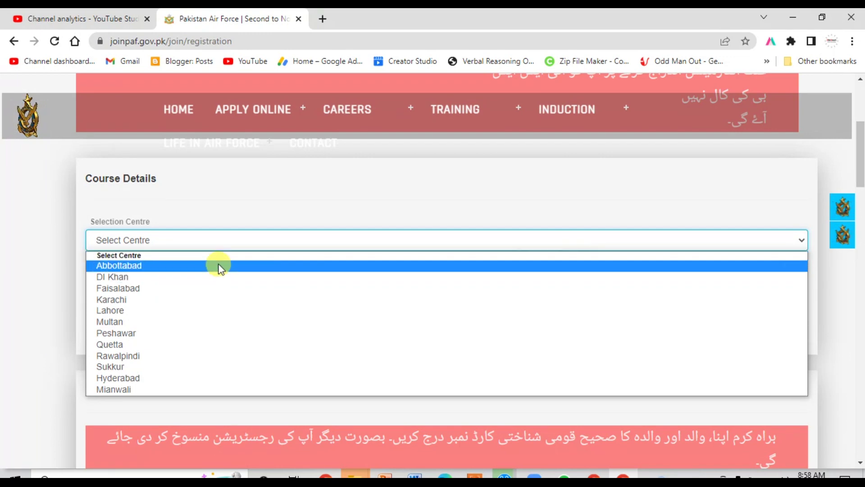
left_click(184, 311)
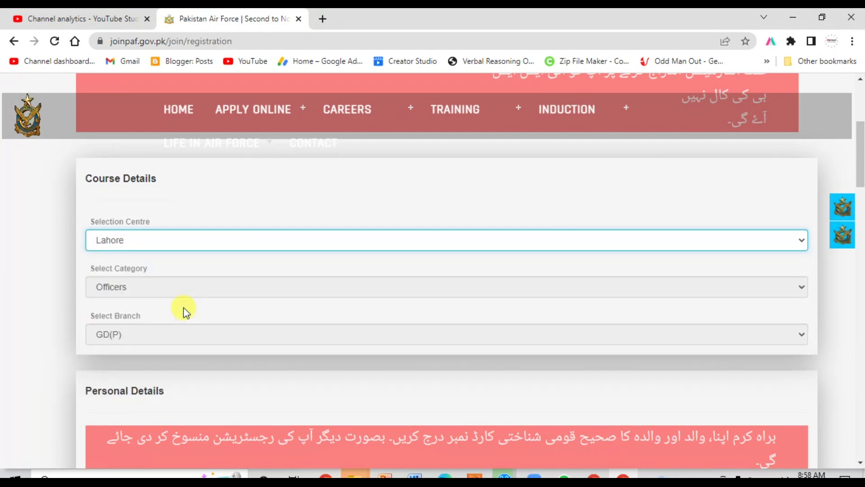
left_click(402, 282)
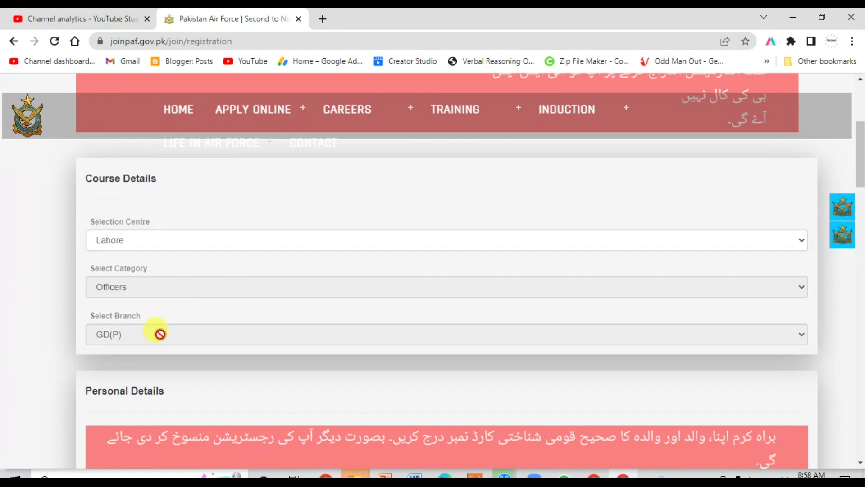
left_click_drag(859, 177, 861, 214)
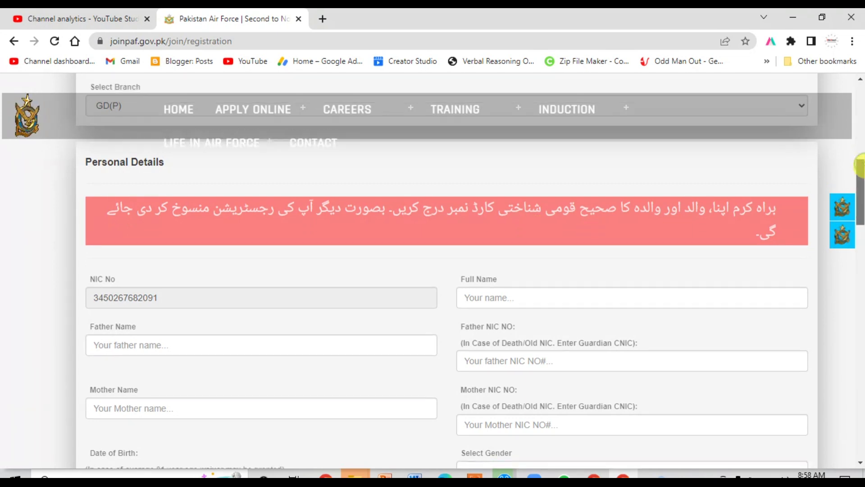
scroll(856, 180, "down", 2)
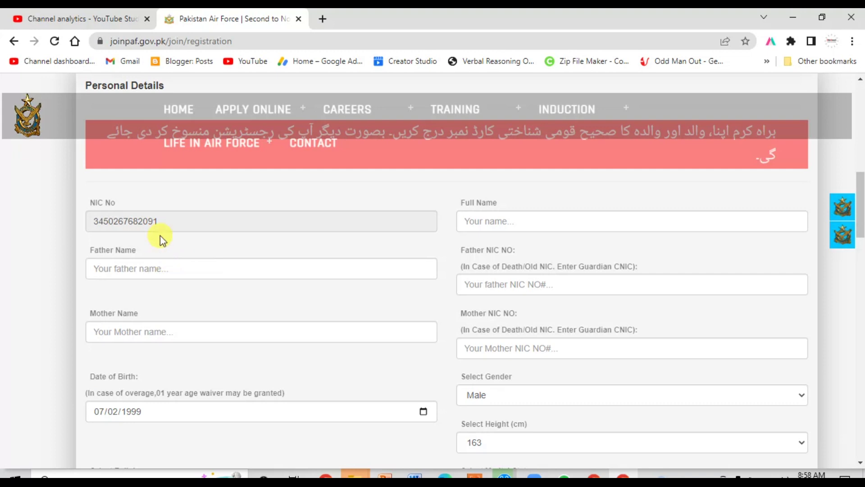
Enter the applicant's full name, the father's name and NIC number, and the mother's name.
left_click(504, 221)
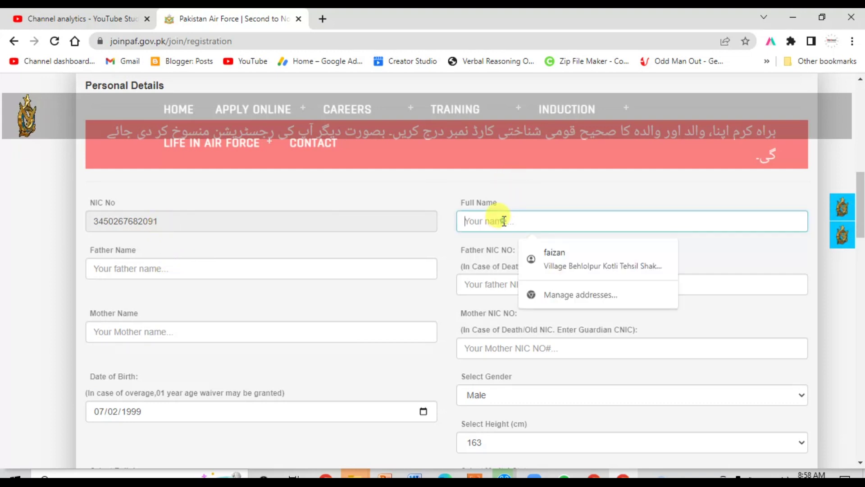
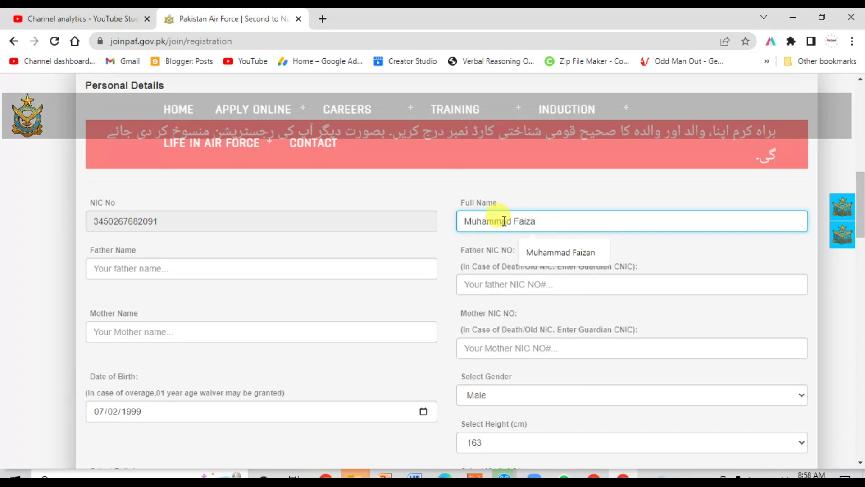
left_click(352, 270)
left_click(180, 298)
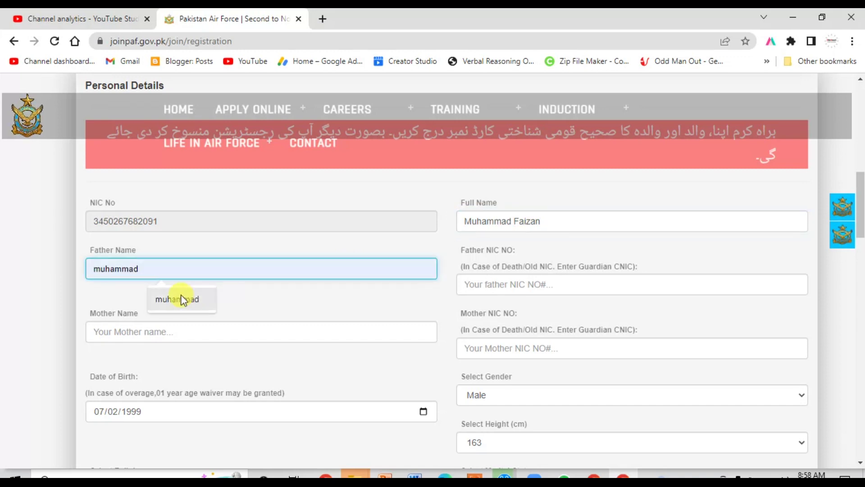
left_click(490, 286)
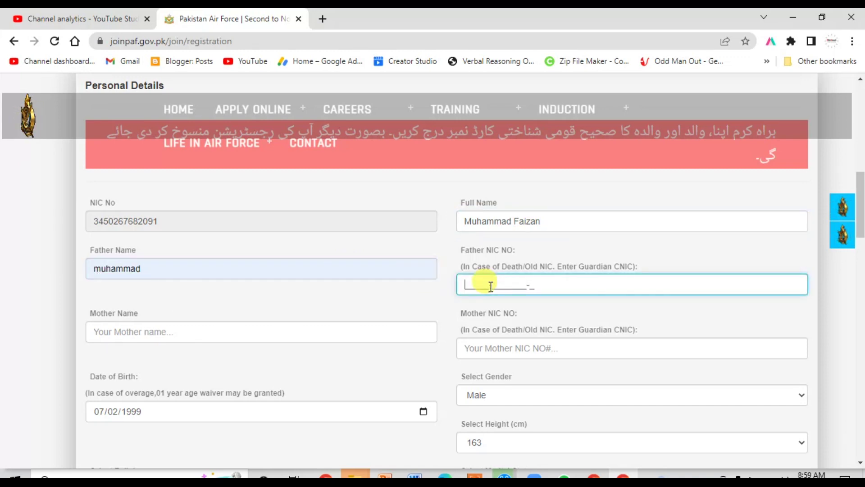
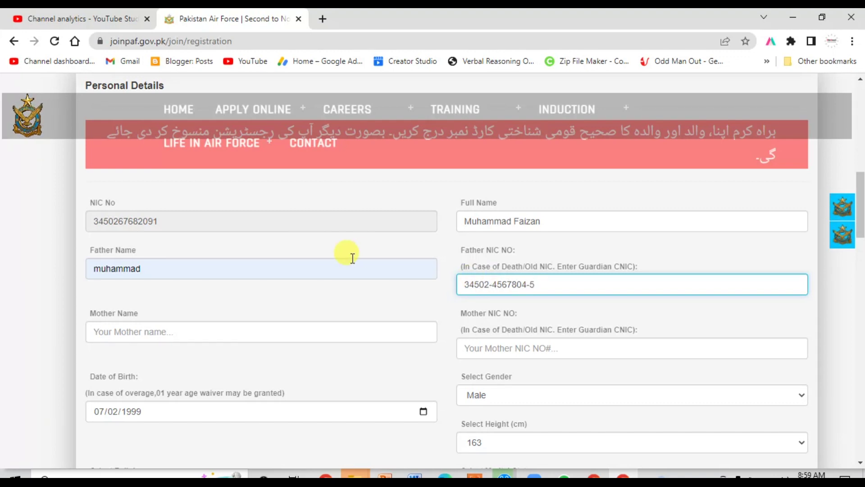
left_click(190, 328)
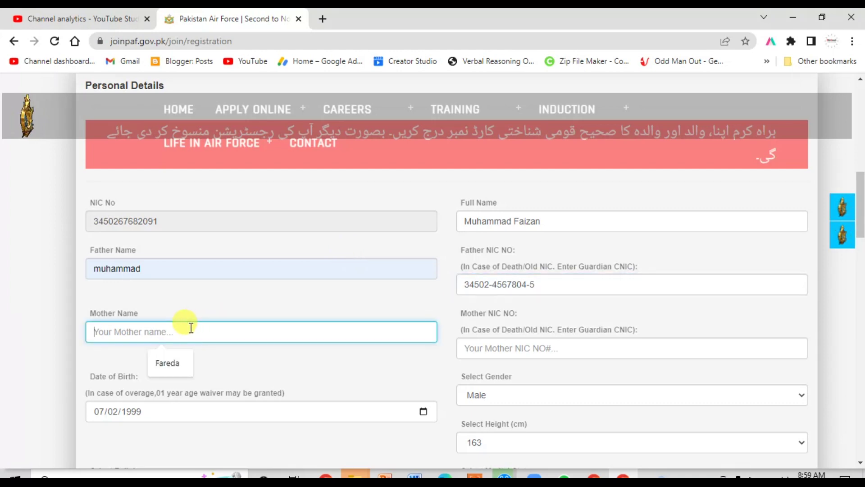
left_click(181, 369)
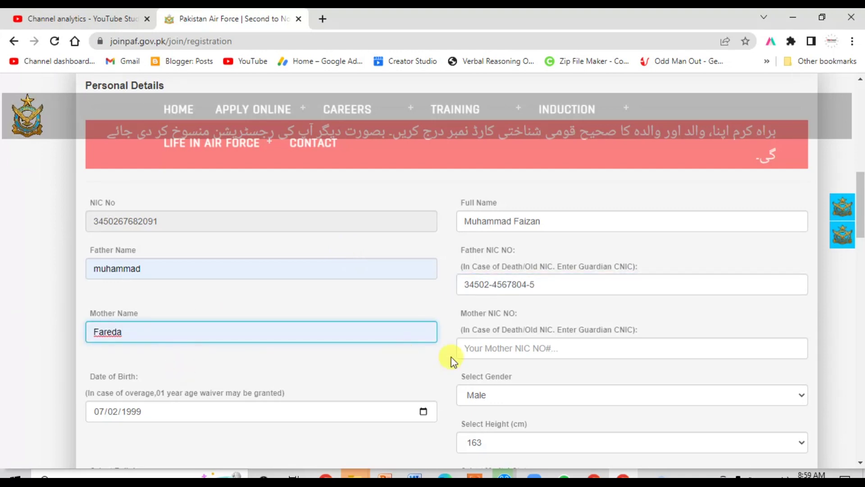
Fill the mother's NIC with the father's number, changing its last digit to 0.
left_click(494, 350)
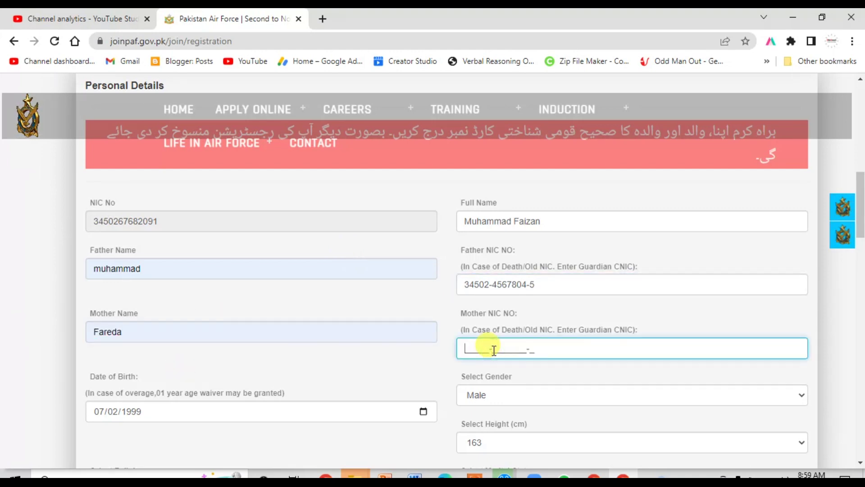
triple_click(498, 283)
key("ctrl+c")
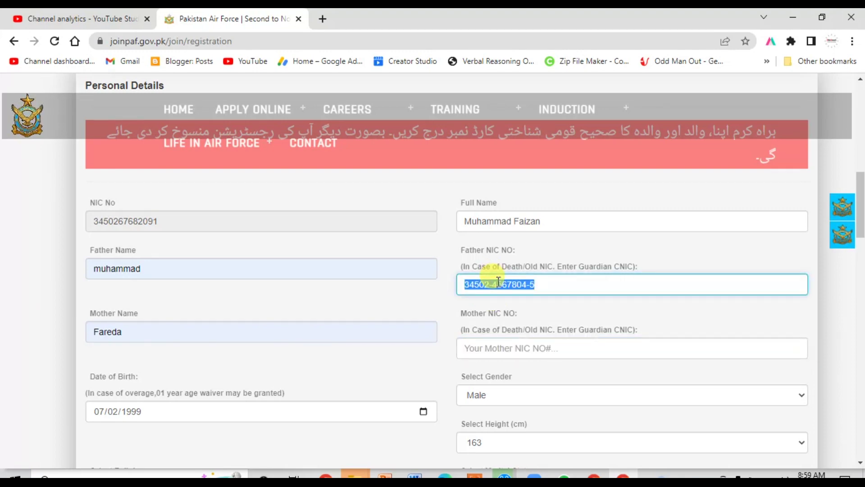
left_click(501, 349)
key("ctrl+v")
key("BackSpace")
type("0")
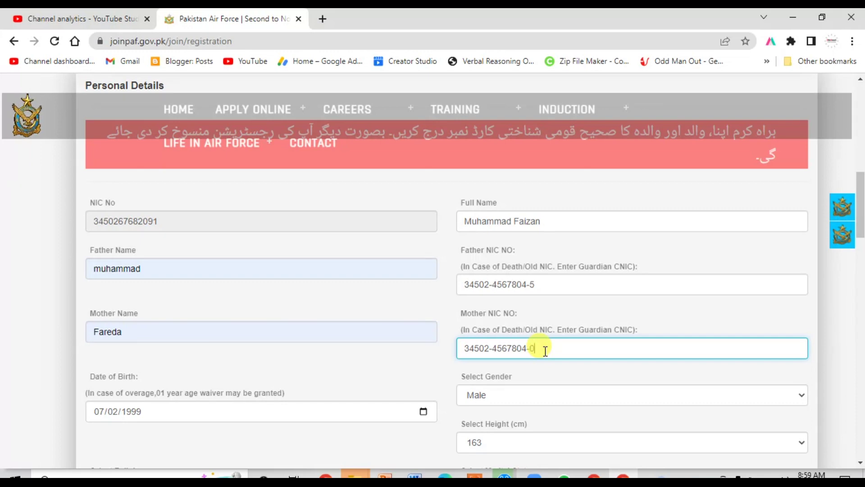
left_click_drag(860, 198, 861, 219)
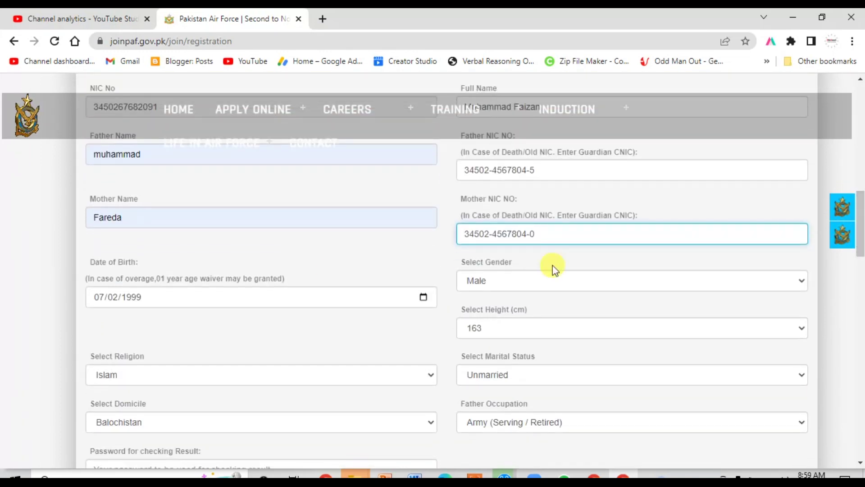
left_click(162, 296)
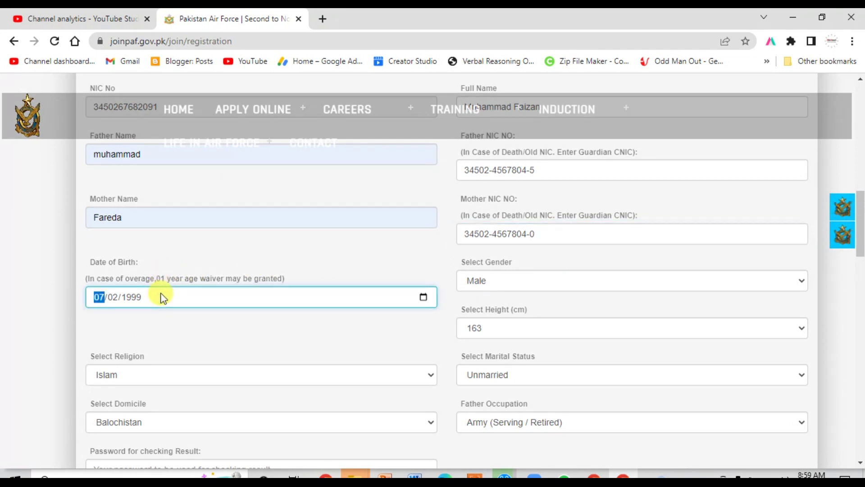
Pick 10 June 2004 in the date of birth calendar, correcting an earlier April 2003 pick.
left_click(423, 297)
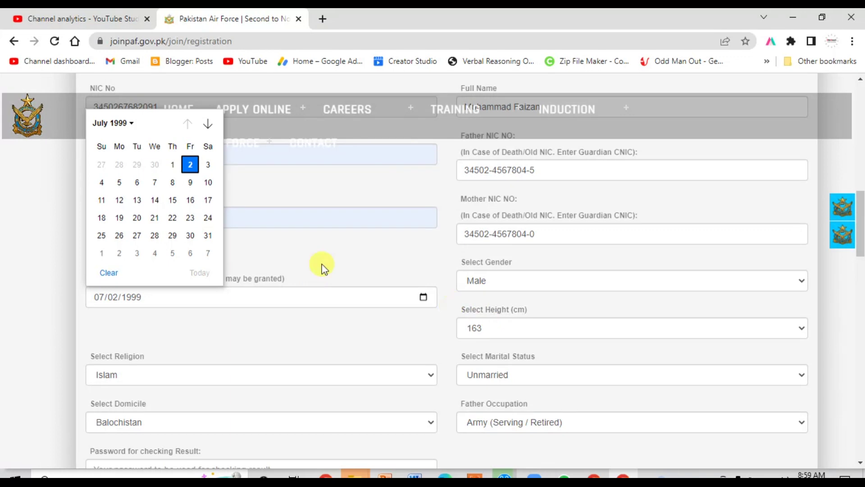
left_click(125, 126)
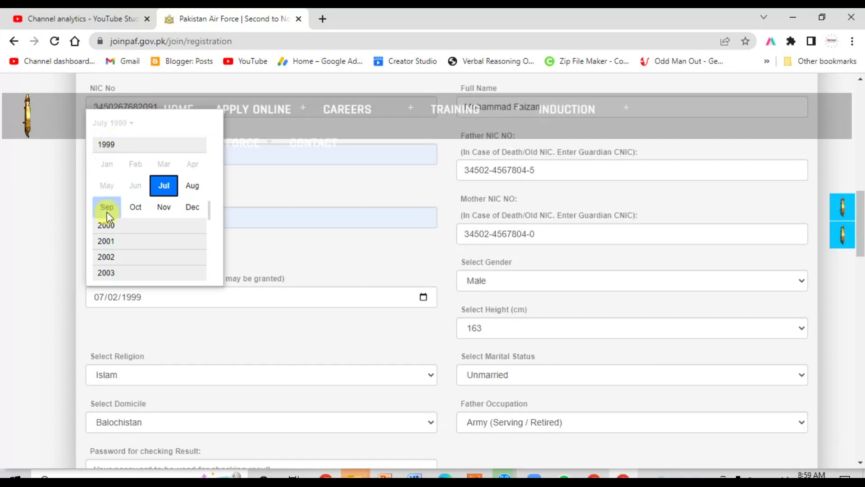
left_click(117, 273)
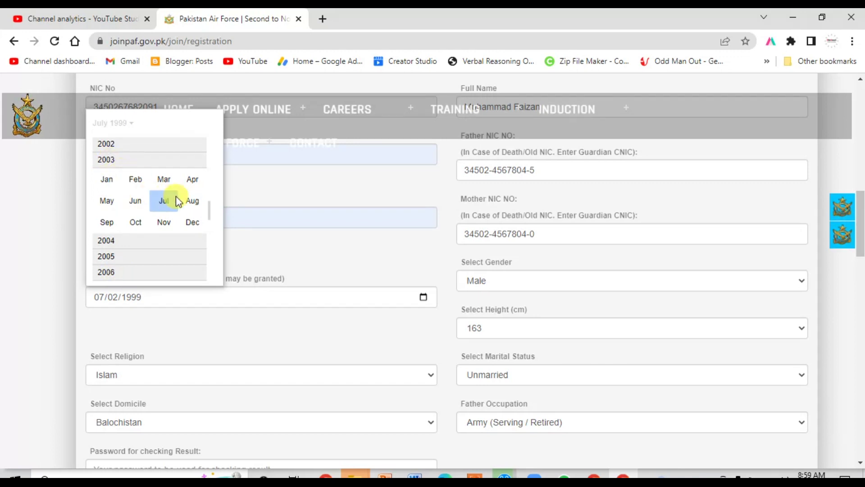
left_click(193, 183)
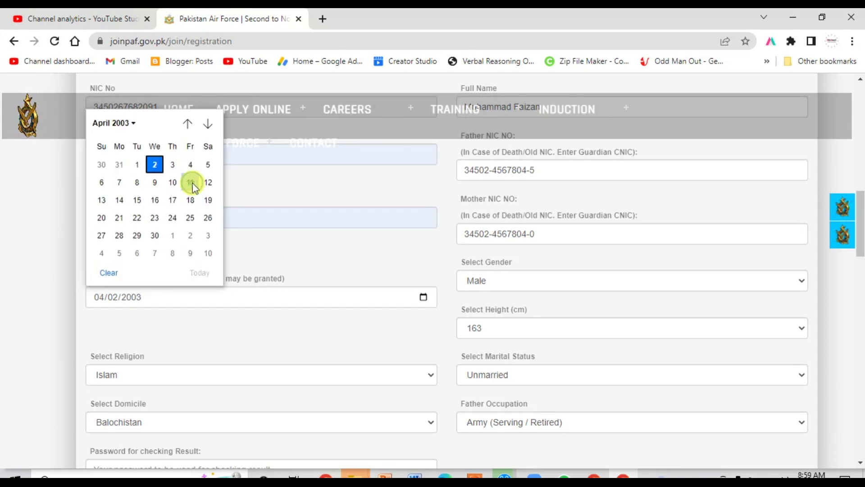
left_click(172, 217)
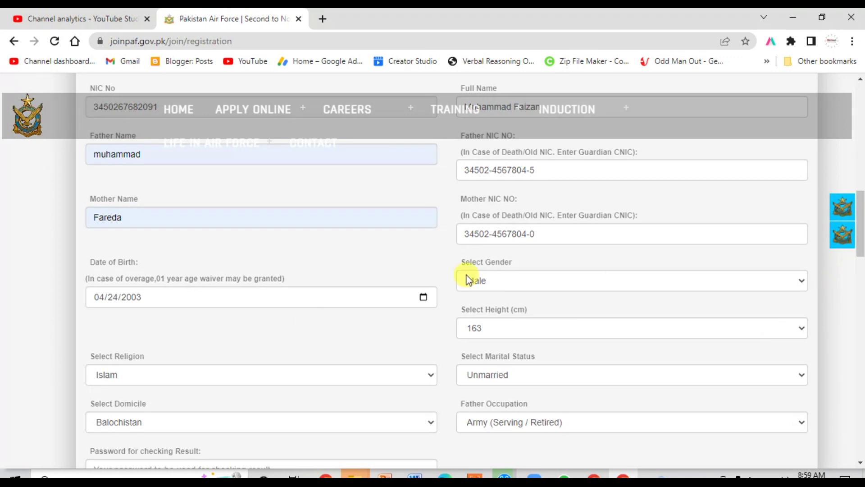
left_click(423, 297)
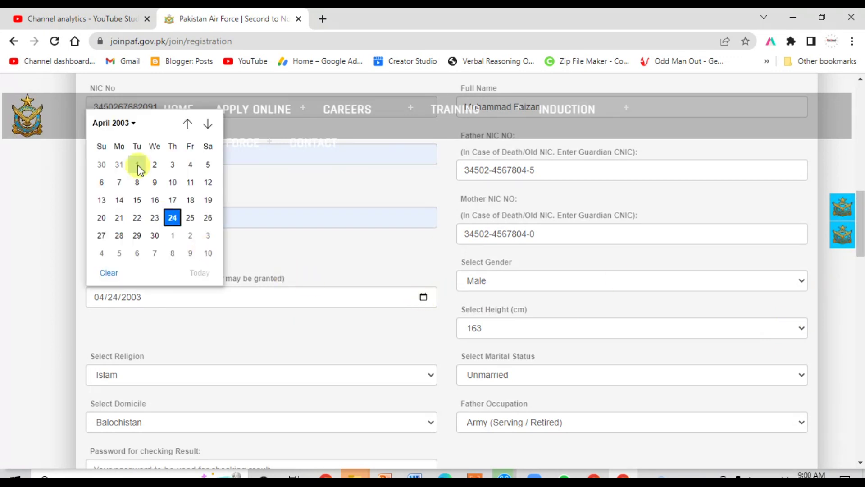
left_click(133, 123)
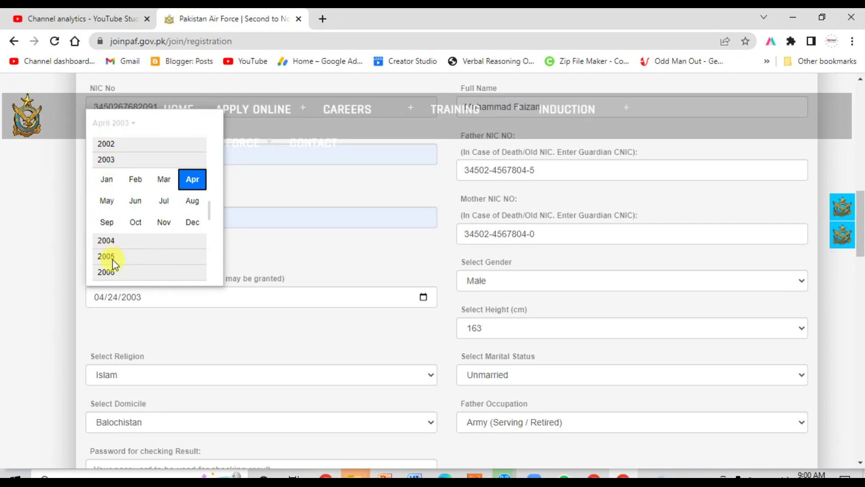
left_click(111, 241)
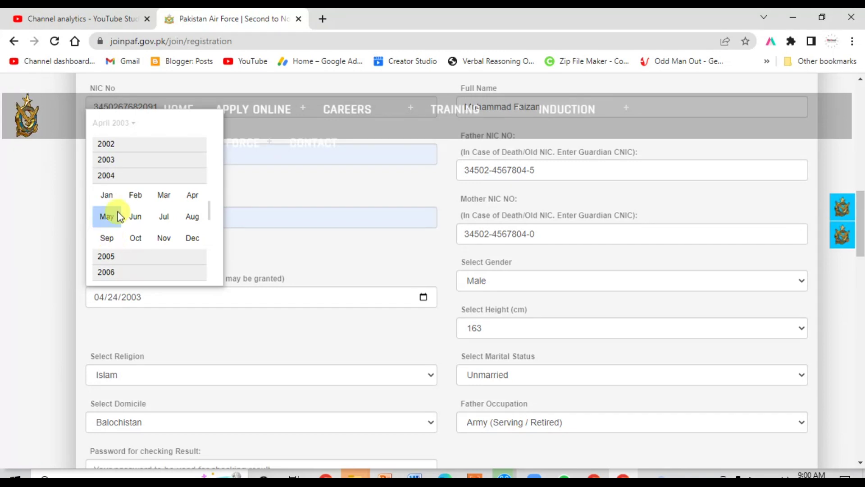
scroll(211, 209, "up", 1)
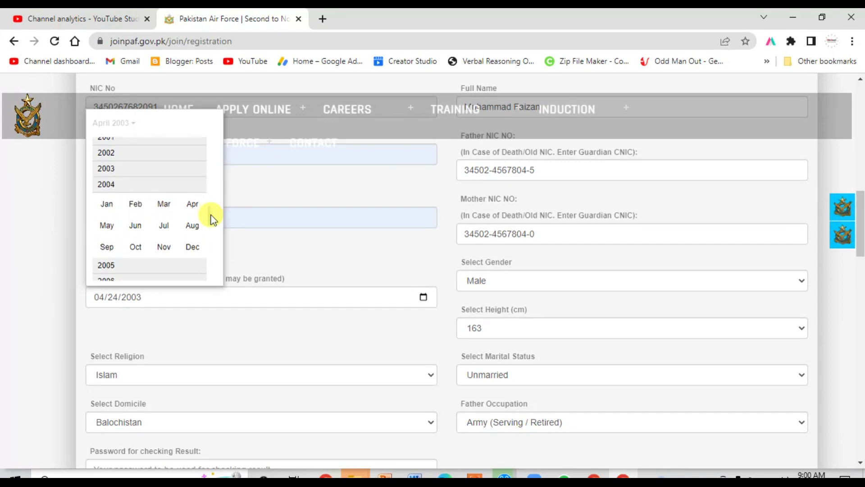
left_click(135, 225)
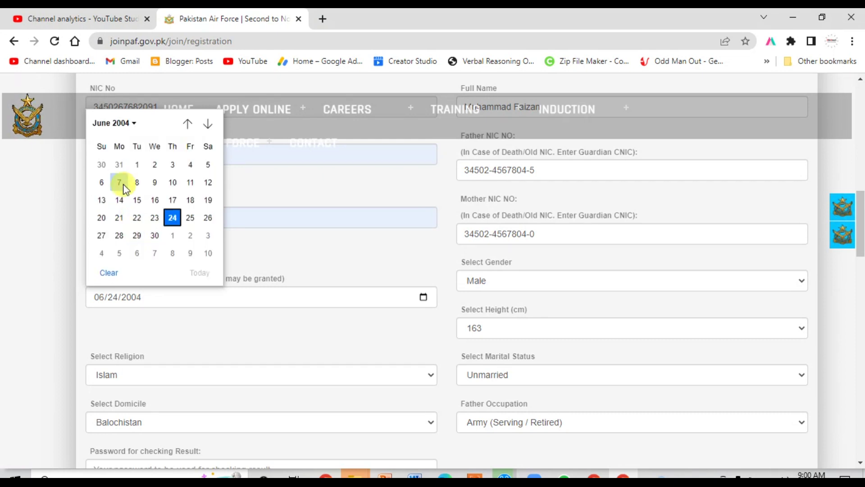
left_click(172, 182)
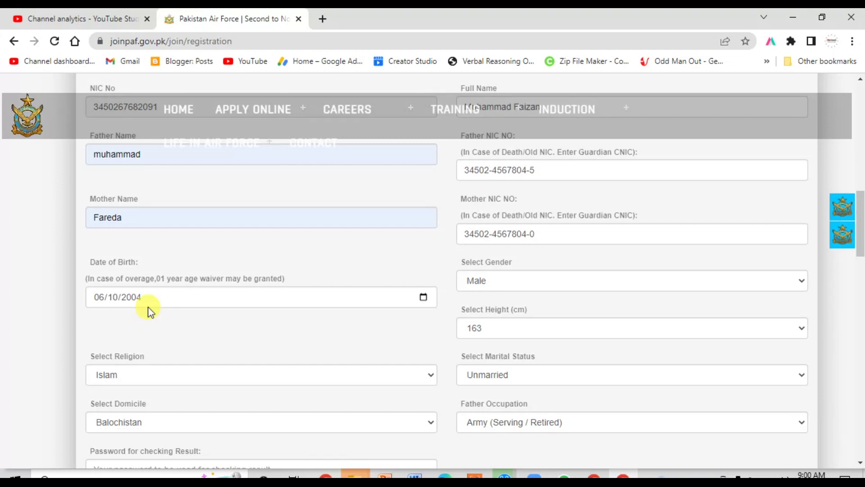
Keep the gender as Male and set the height to 173 cm.
left_click(534, 281)
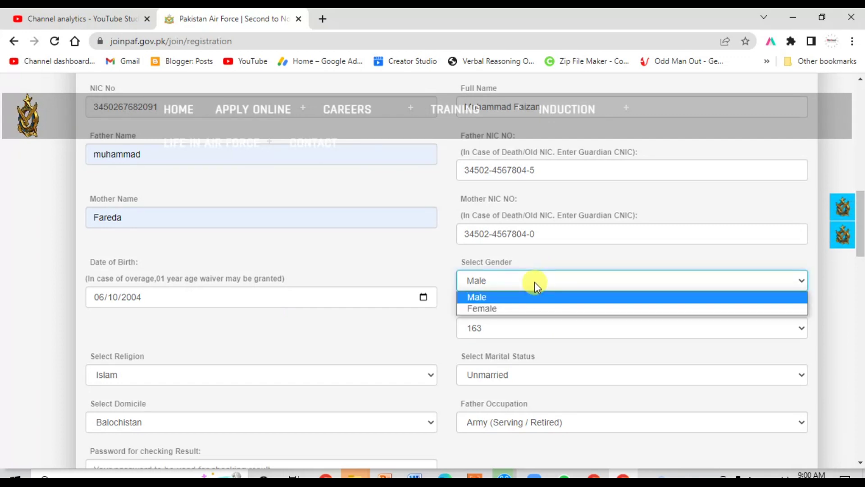
left_click(534, 282)
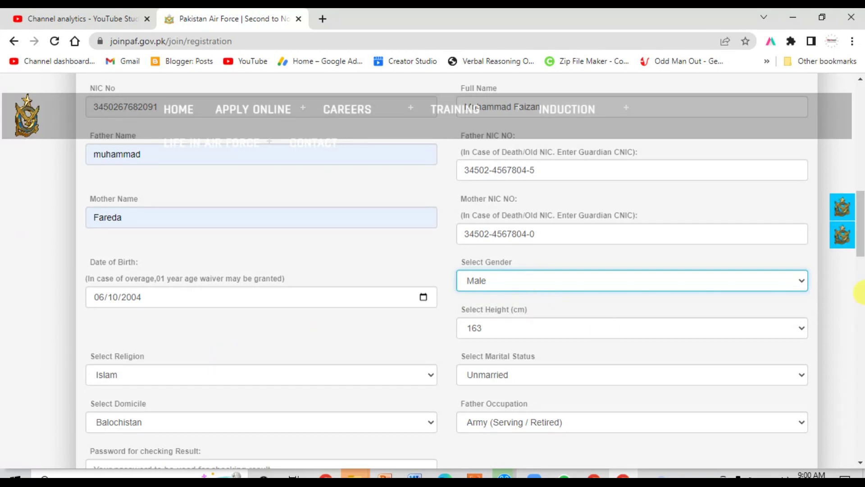
scroll(797, 239, "down", 3)
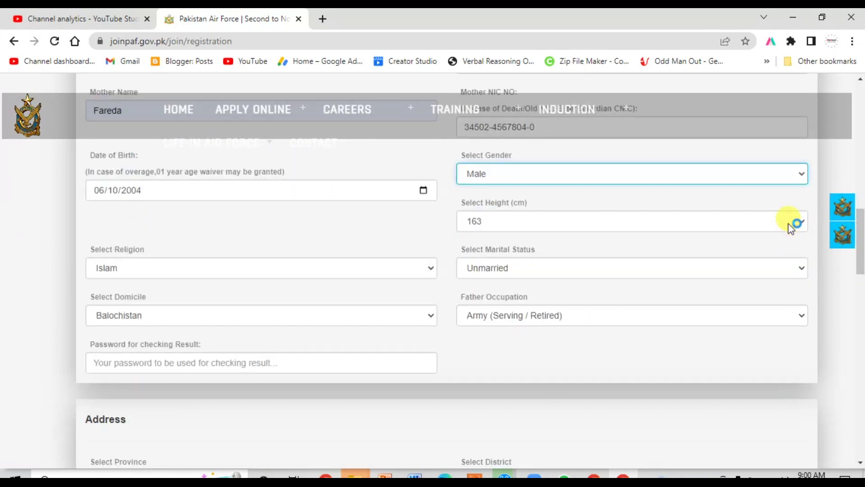
left_click(789, 224)
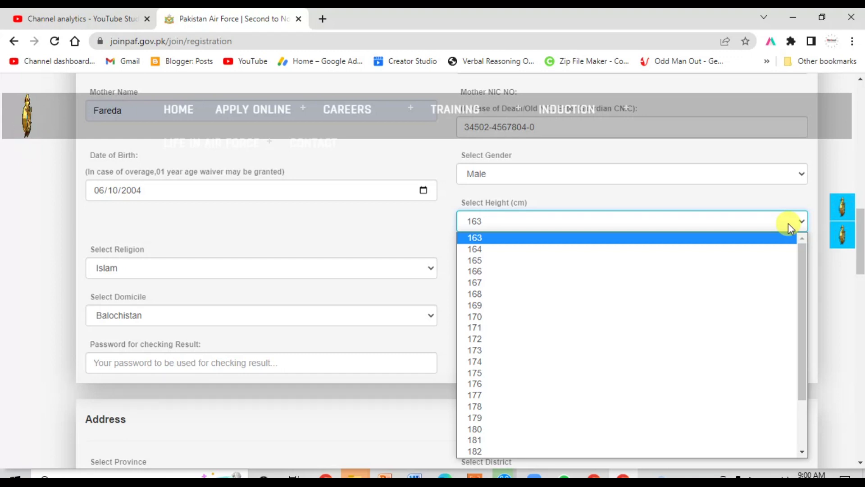
left_click(488, 351)
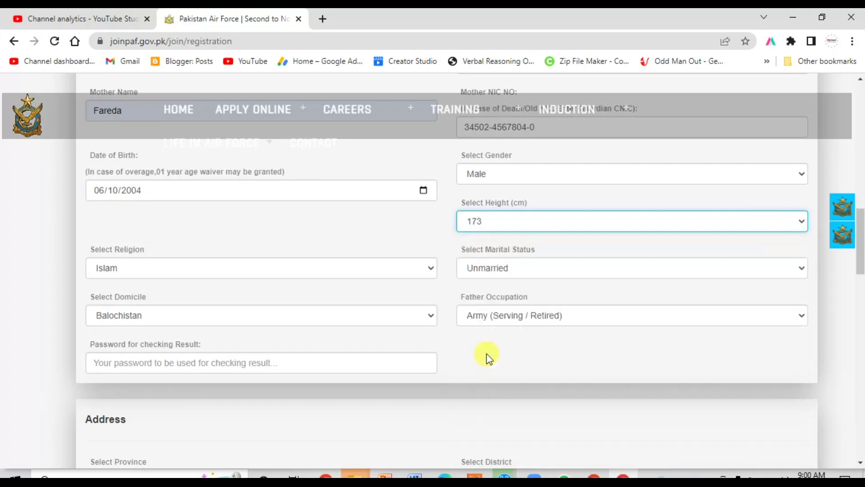
Confirm religion Islam and marital status Unmarried in their dropdowns.
left_click(388, 268)
left_click(390, 269)
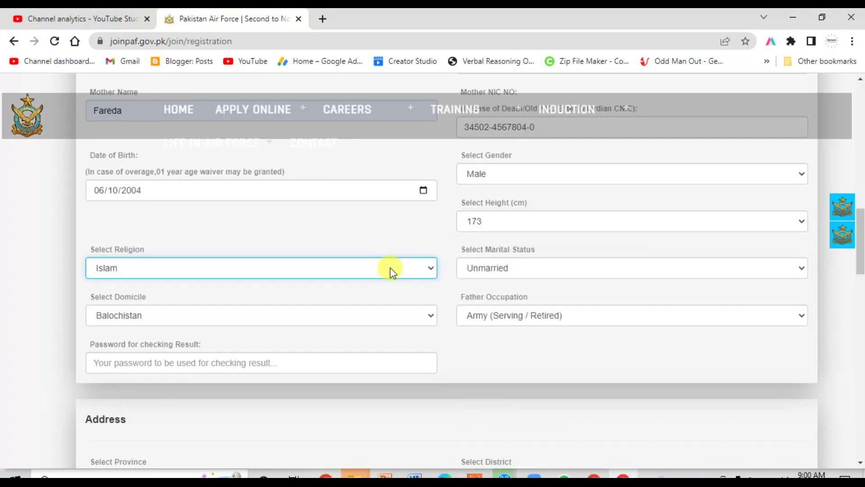
left_click(390, 269)
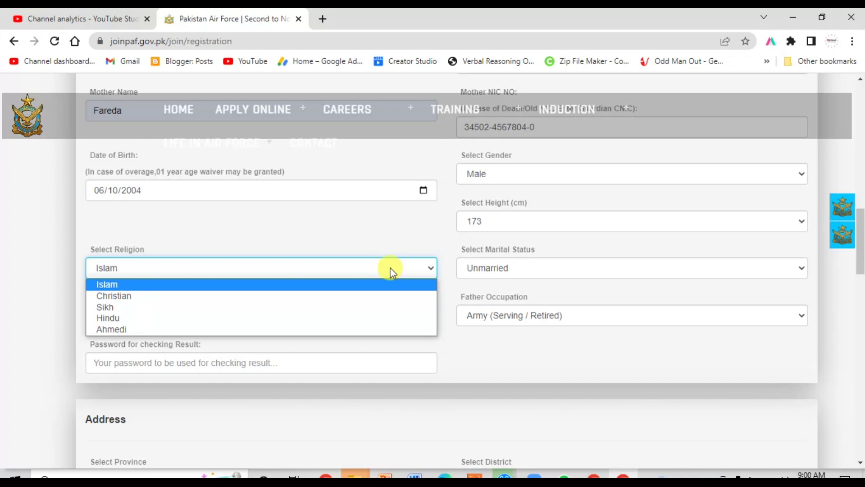
left_click(497, 360)
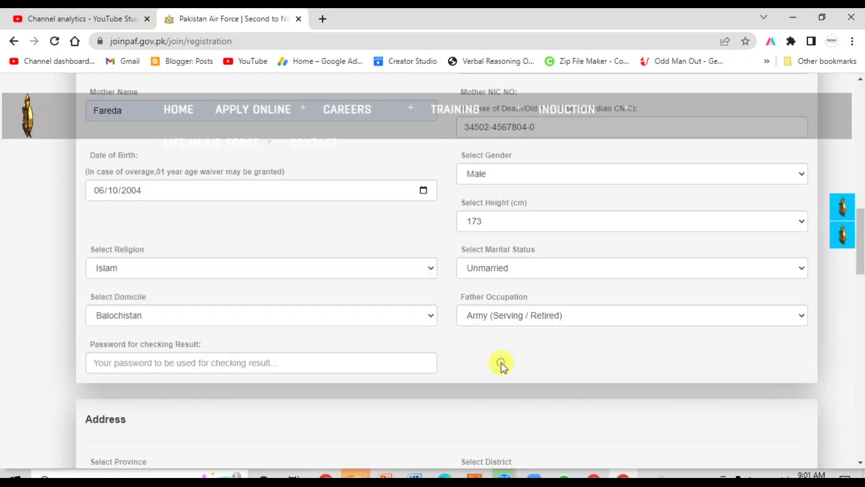
left_click(517, 272)
left_click(517, 272)
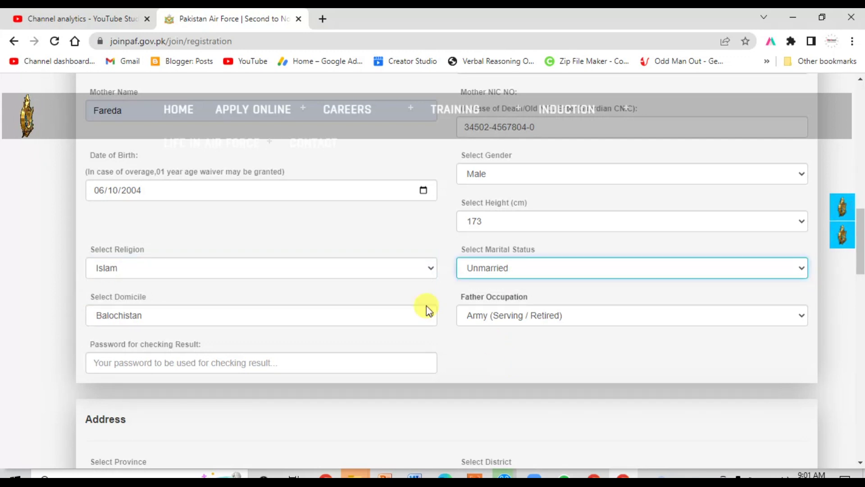
left_click(363, 316)
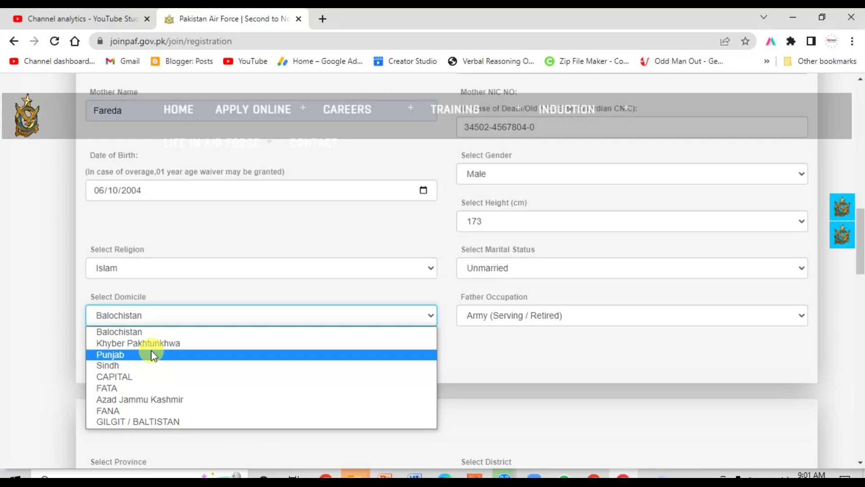
Set the domicile to Punjab and the father's occupation to Other.
left_click(146, 355)
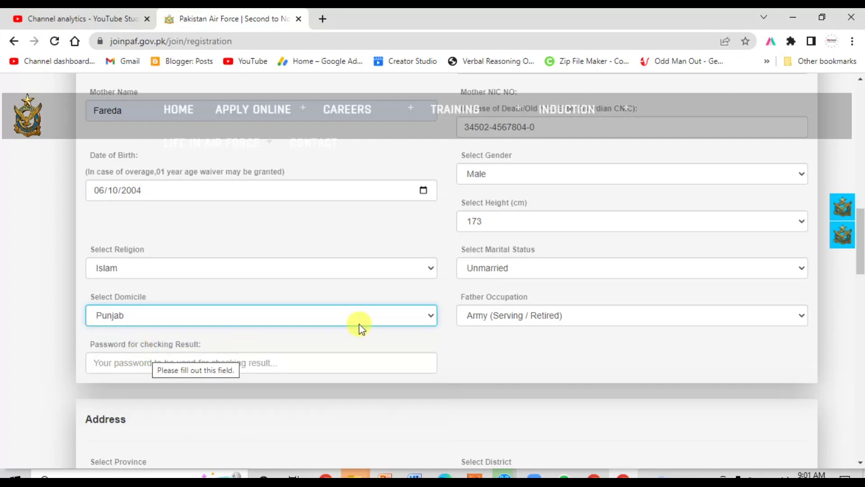
left_click(610, 315)
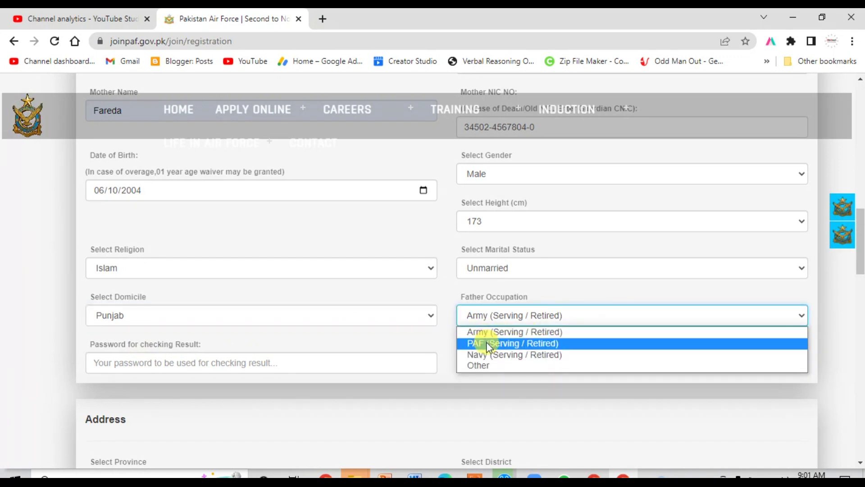
left_click(484, 366)
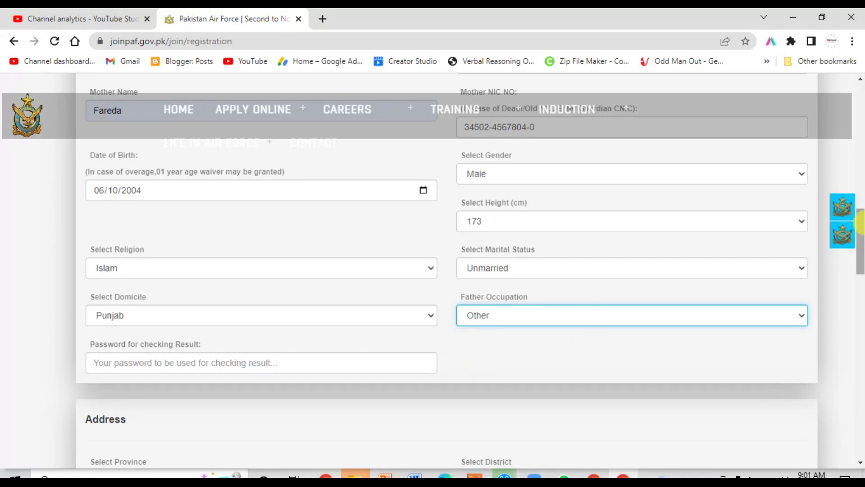
left_click_drag(861, 223, 861, 242)
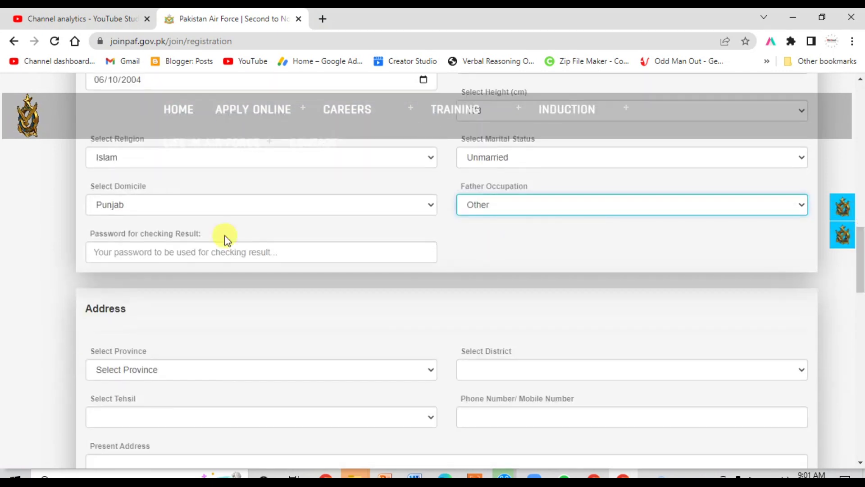
left_click(177, 253)
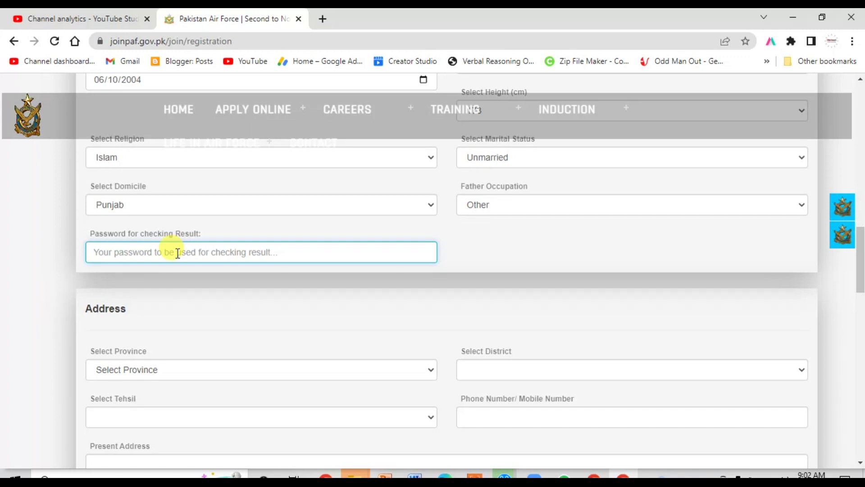
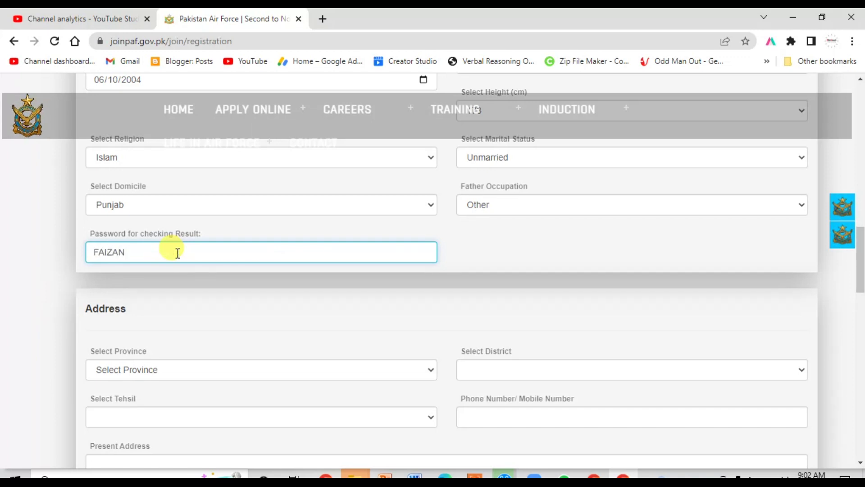
Enter the chosen password in the Password for checking Result field.
left_click(490, 252)
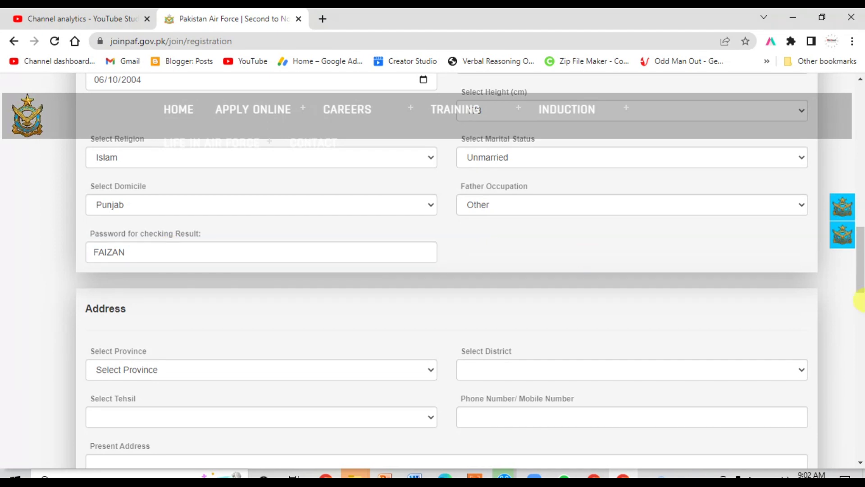
scroll(861, 284, "down", 3)
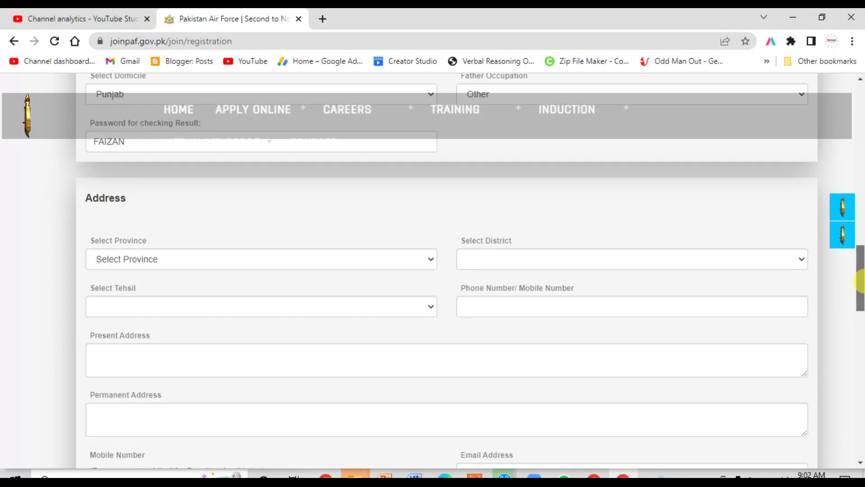
Set the province to Punjab, district to Narowal and tehsil to Shakar Garh.
scroll(860, 282, "down", 1)
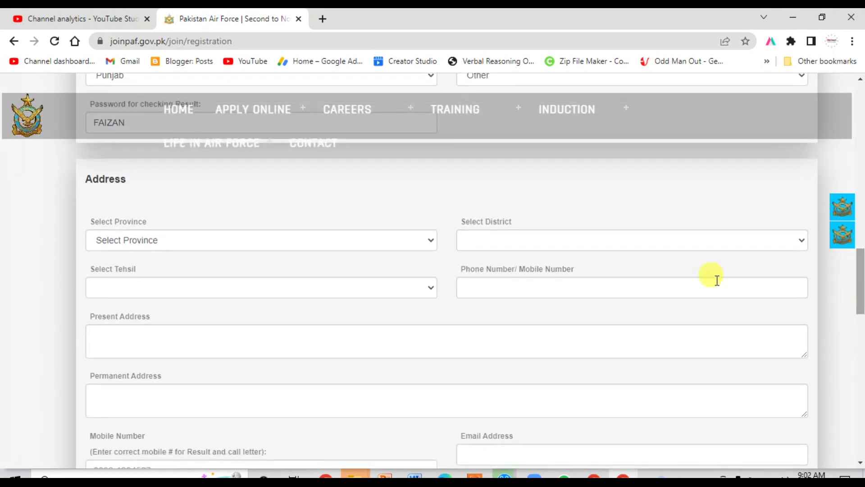
left_click(271, 243)
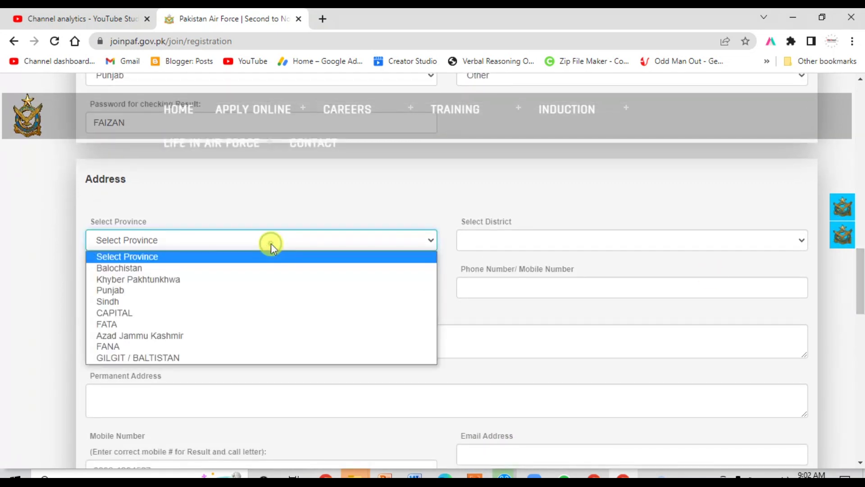
left_click(134, 289)
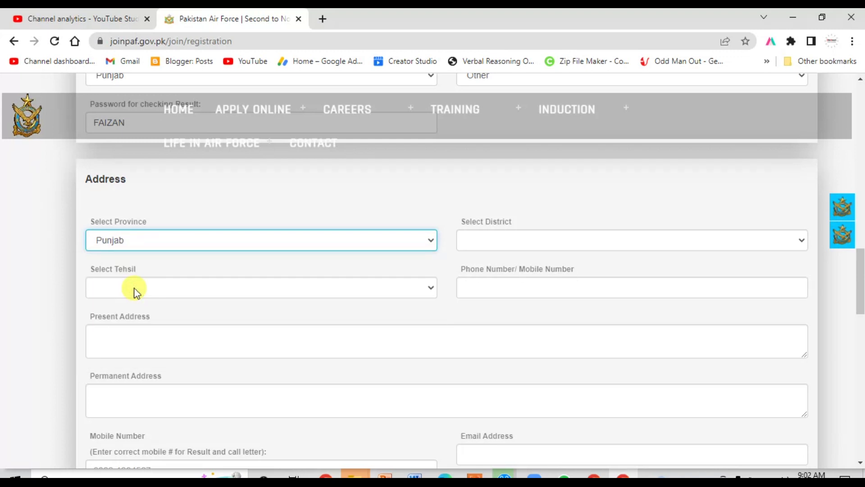
left_click(537, 246)
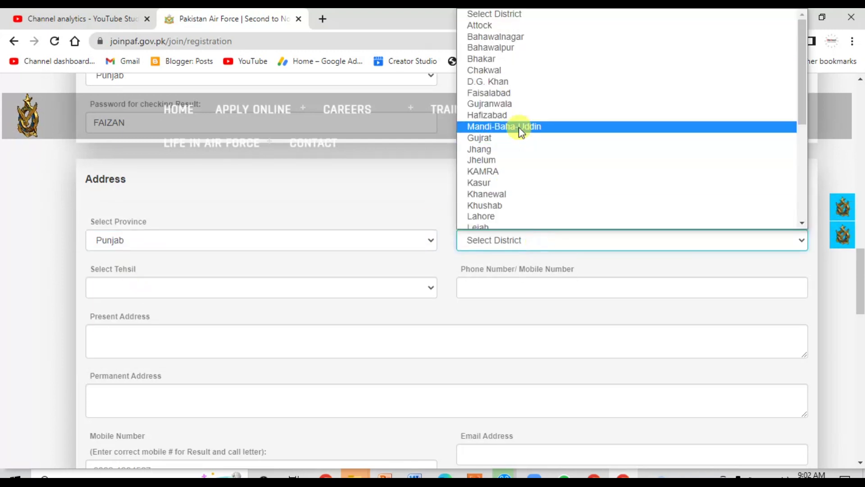
key("n")
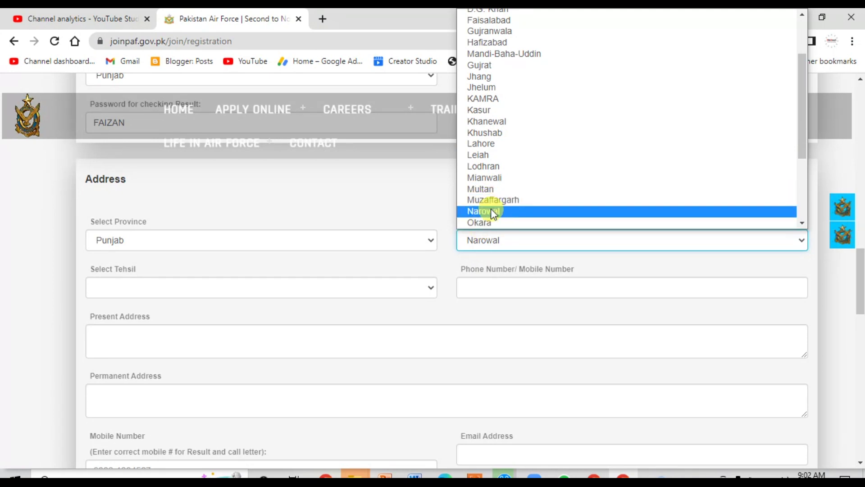
left_click(499, 210)
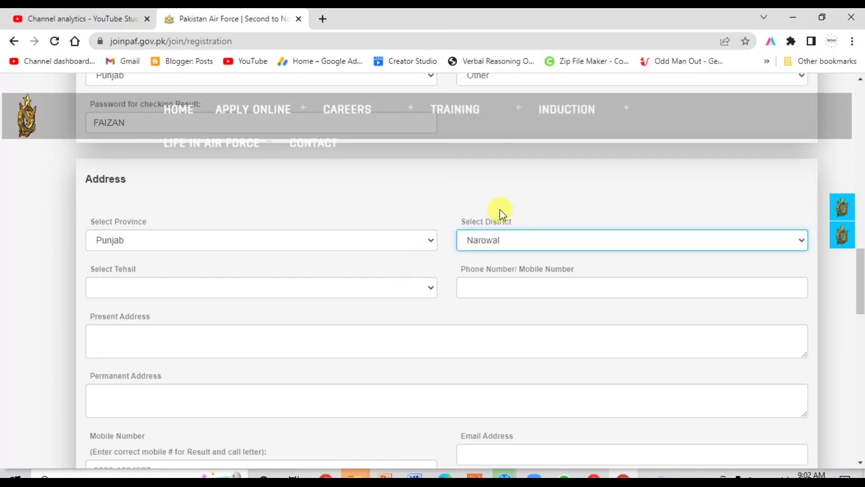
left_click(424, 287)
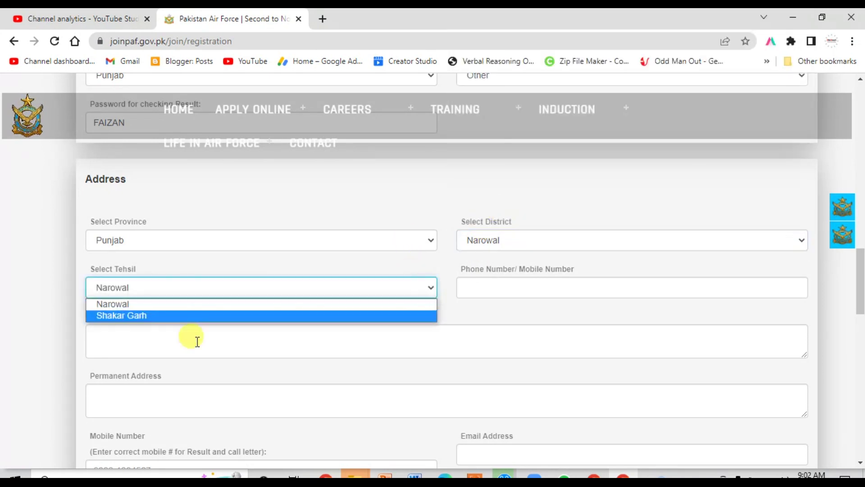
left_click(167, 317)
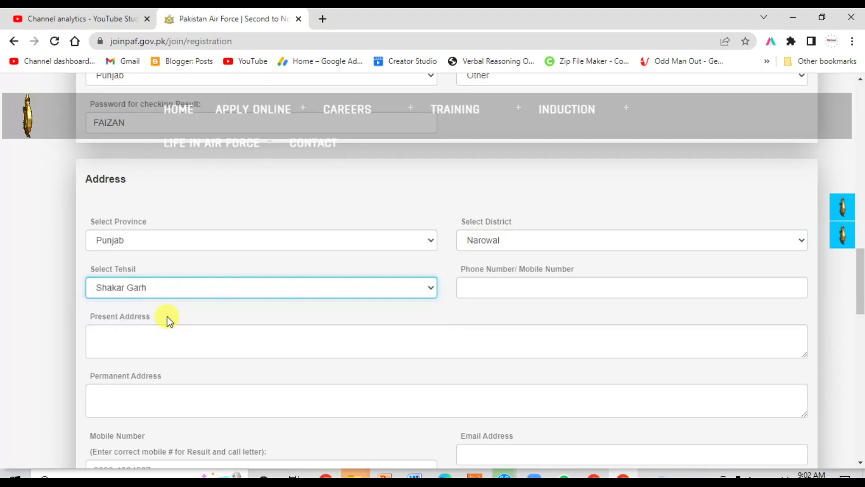
Enter the applicant's phone number plus present and permanent addresses.
left_click(517, 288)
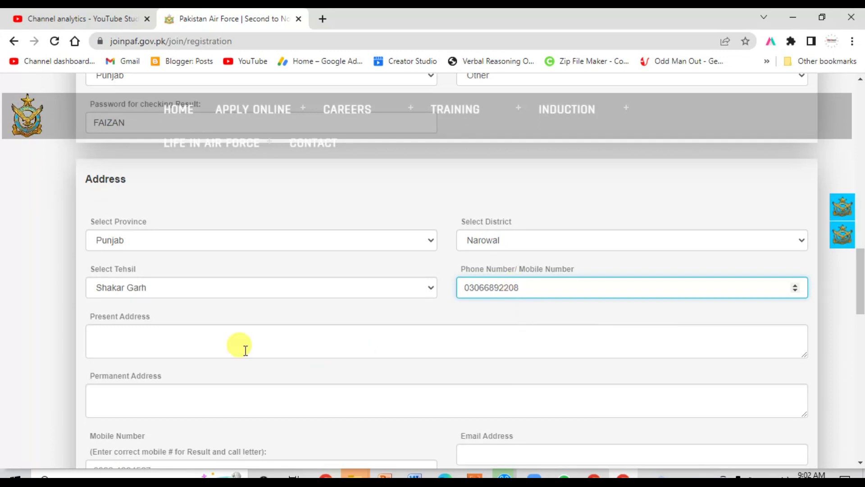
left_click(188, 341)
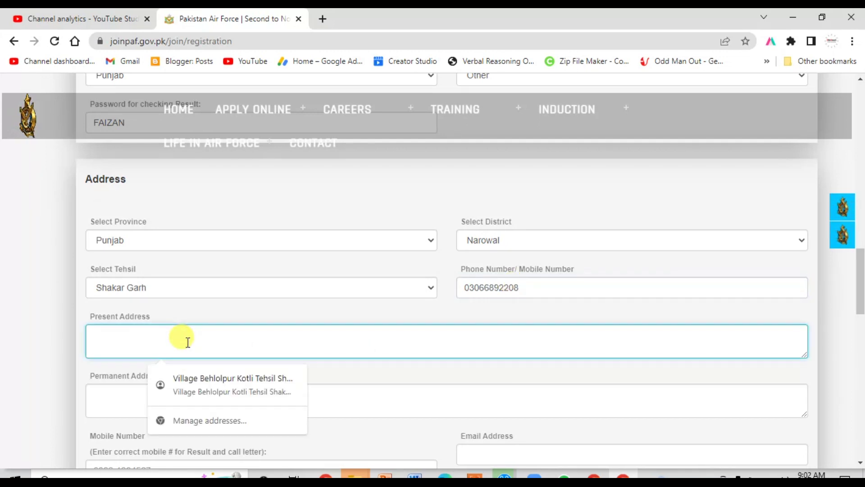
type("SHAK")
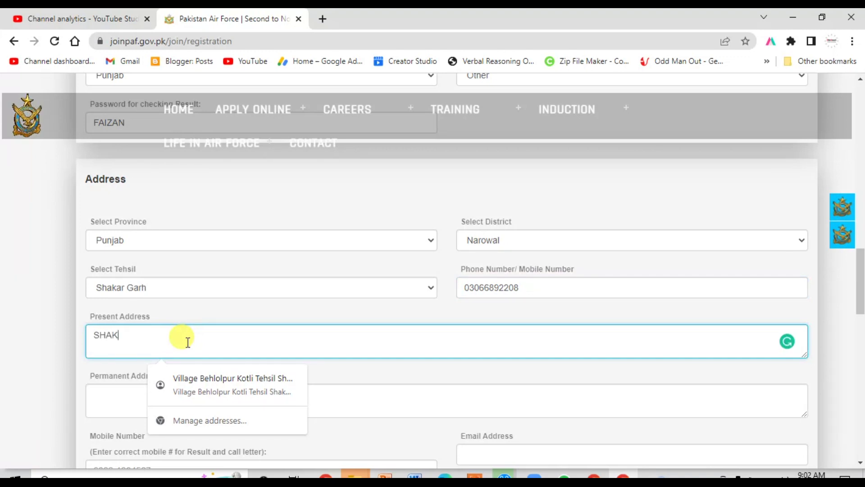
type("ARGARH")
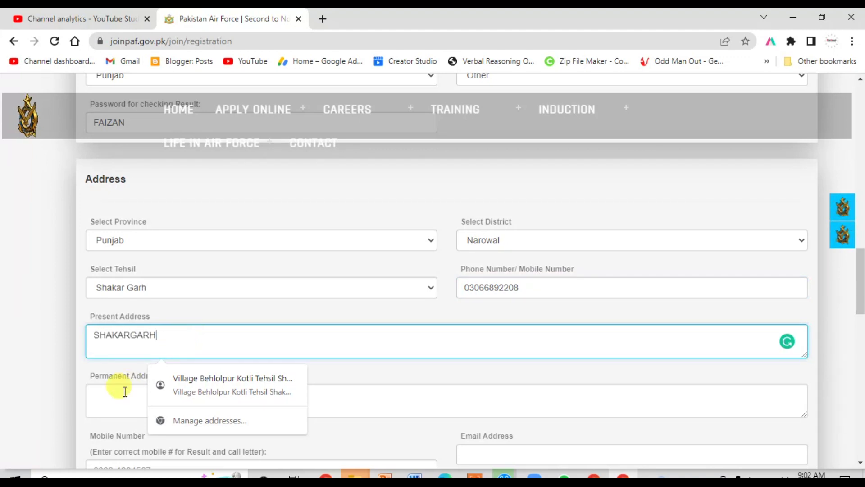
left_click(125, 391)
type("SHAKR")
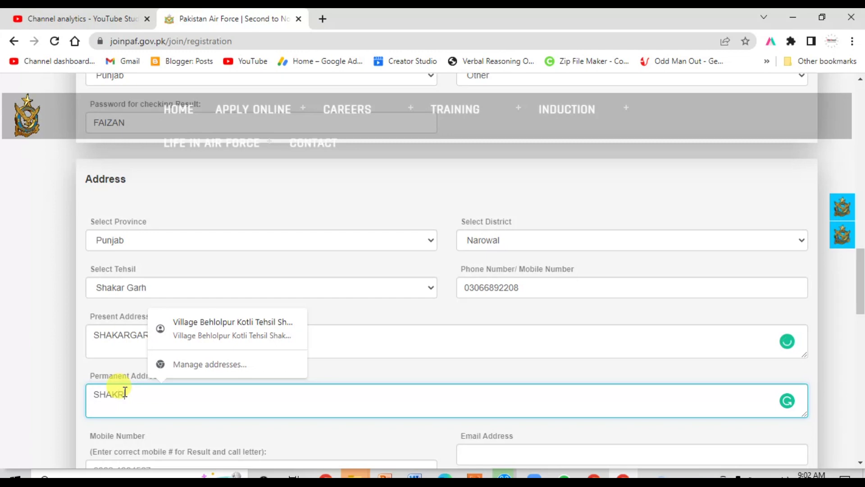
type("GARH")
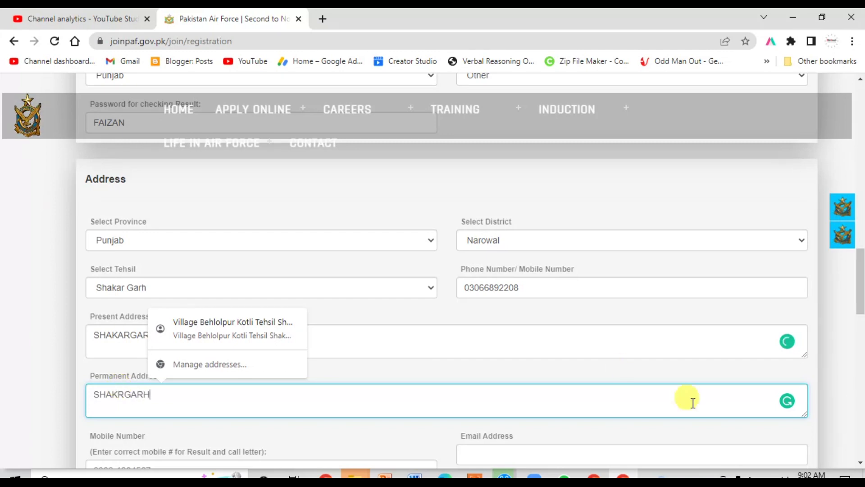
scroll(860, 311, "down", 3)
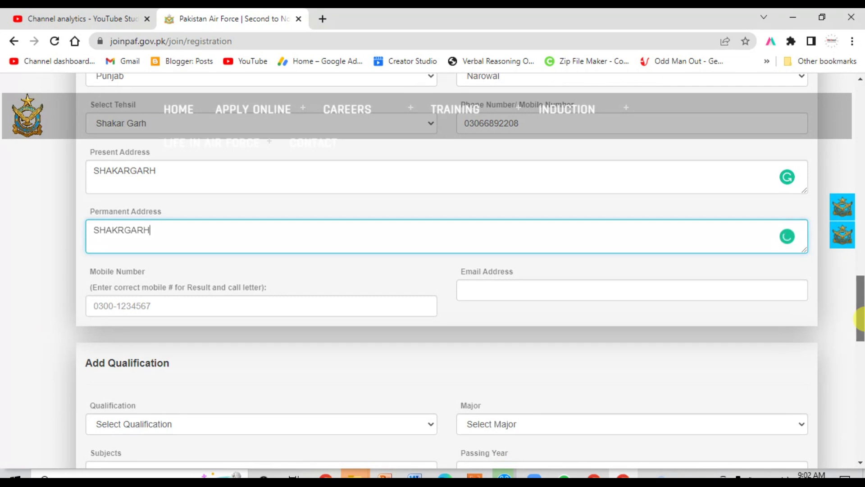
Enter the mobile number and fill the e-mail address from the saved suggestion.
left_click(154, 305)
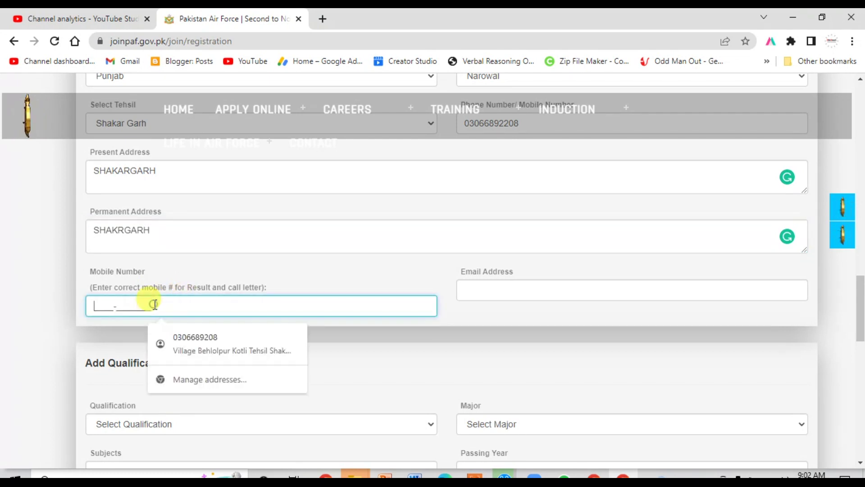
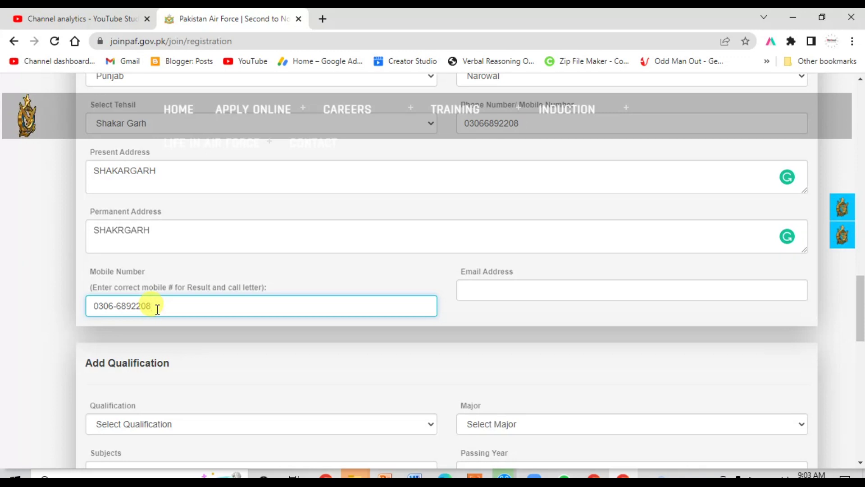
left_click(479, 287)
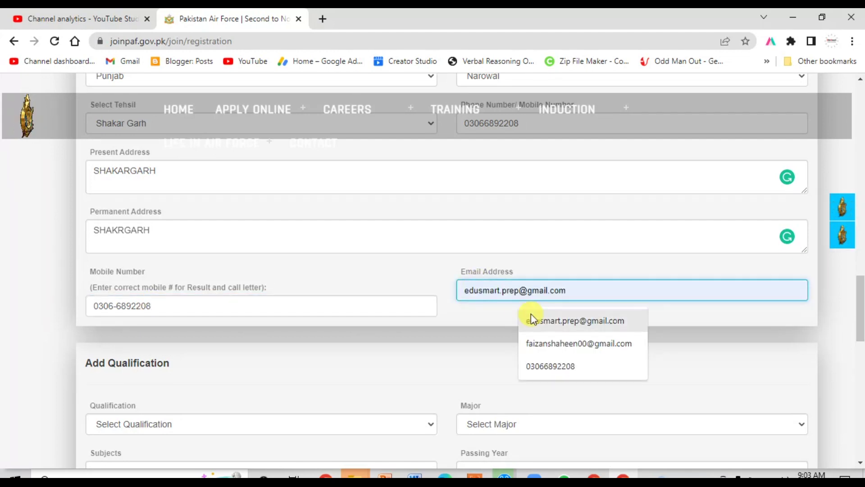
left_click(548, 321)
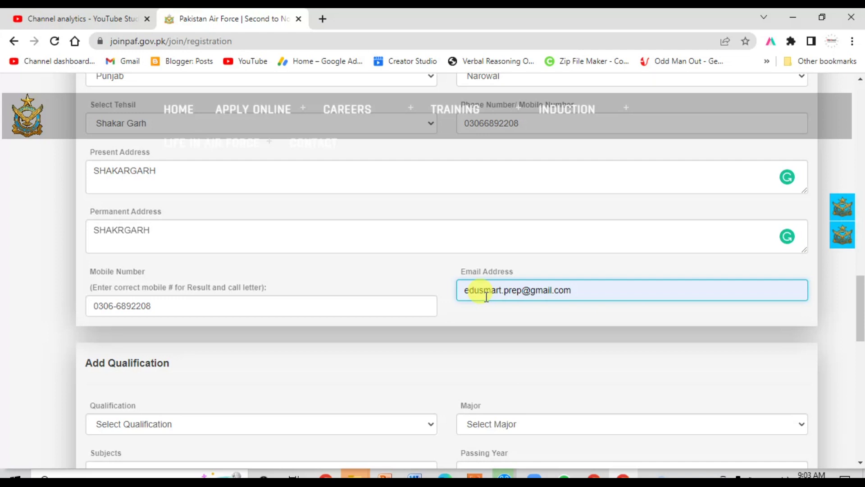
triple_click(503, 289)
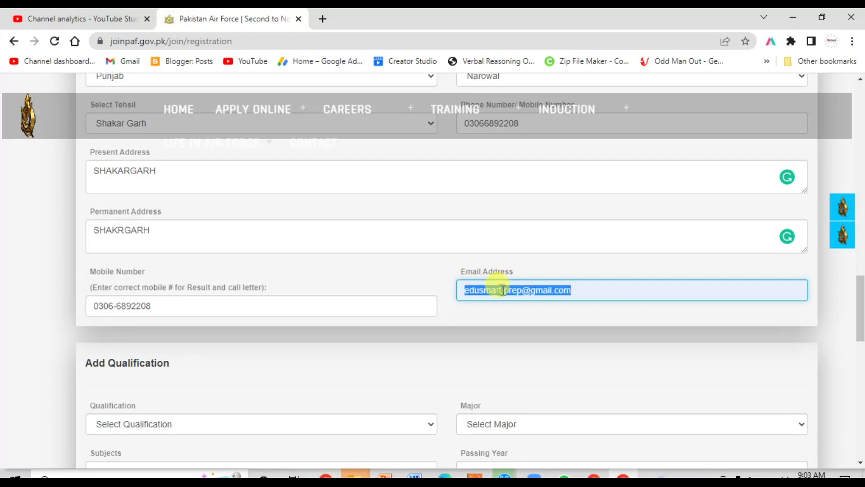
left_click(601, 288)
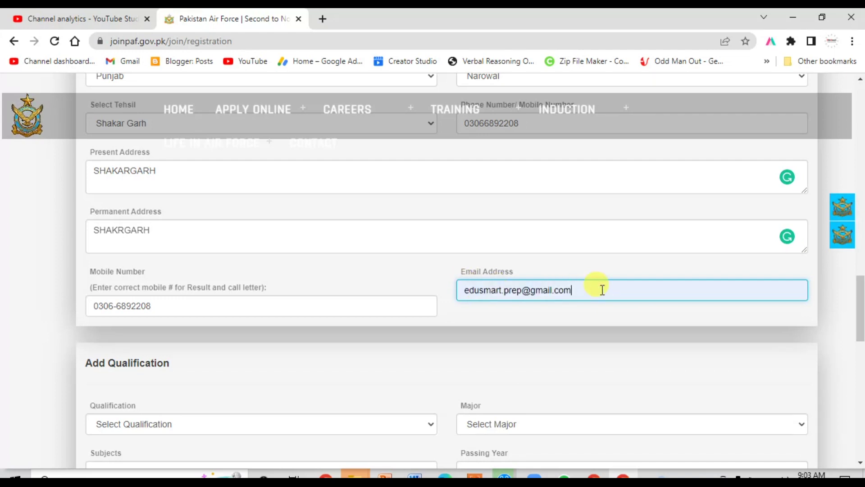
left_click_drag(859, 301, 861, 344)
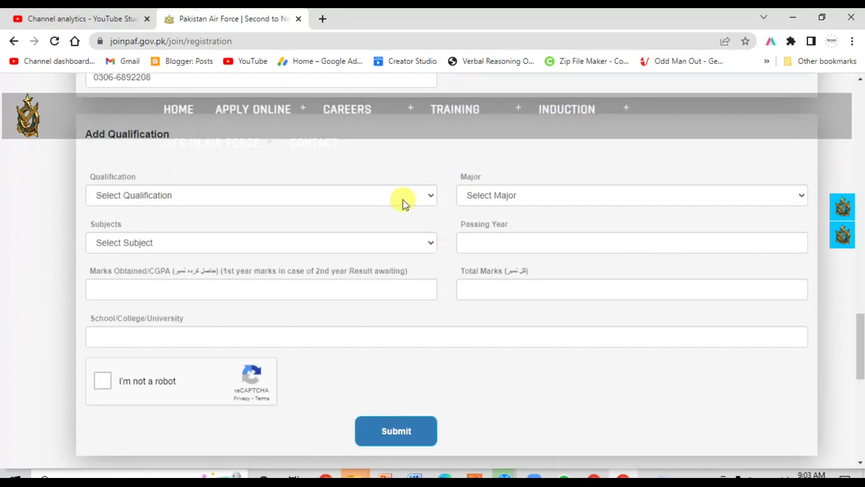
Choose FSC as the qualification, Science as the major and Pre Engg as the subjects.
left_click(427, 196)
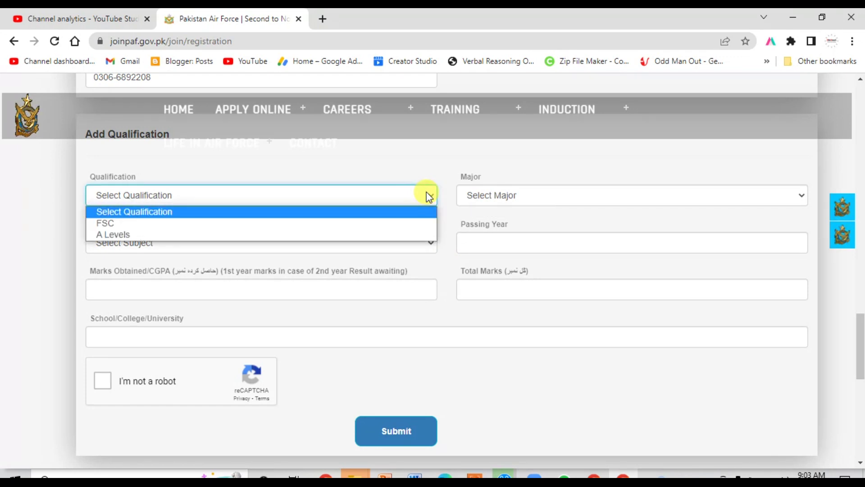
left_click(231, 223)
left_click(376, 194)
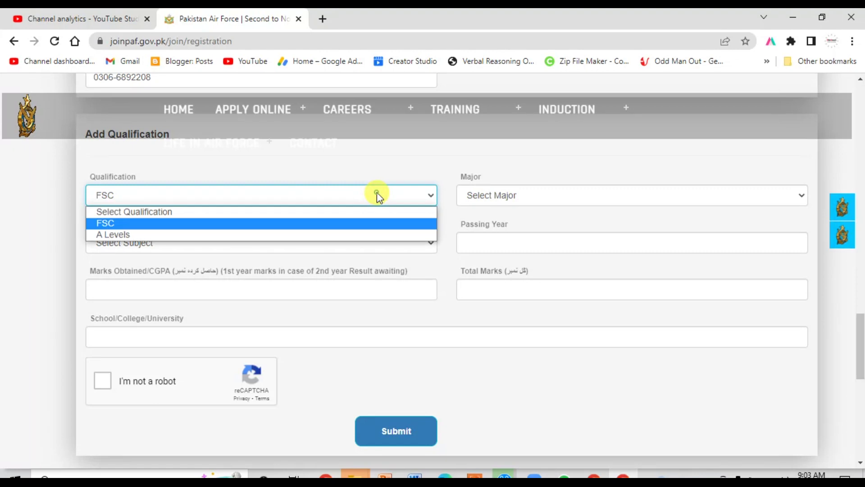
left_click(178, 224)
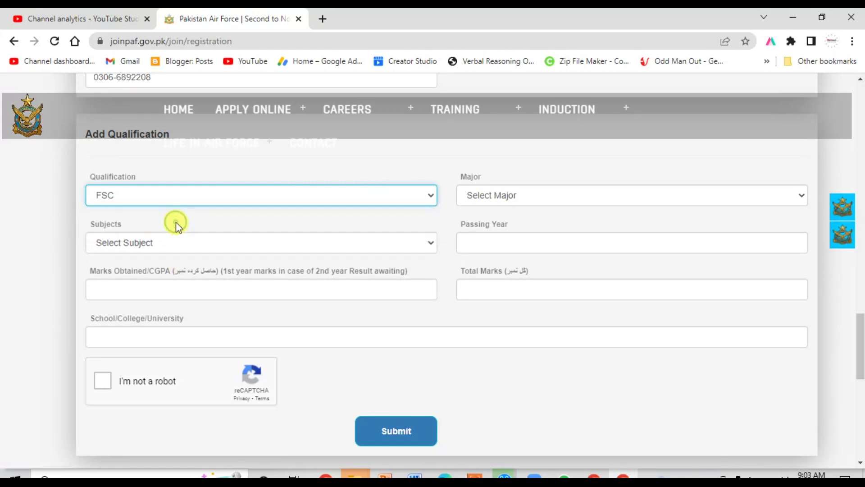
left_click(514, 197)
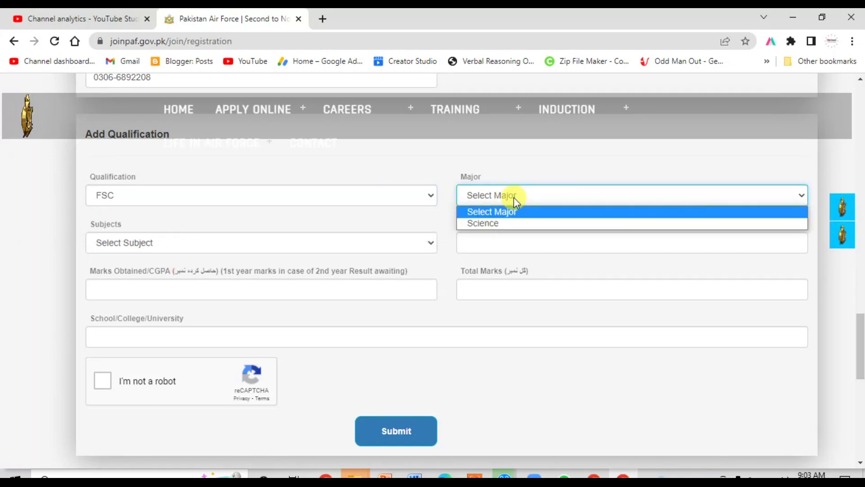
left_click(508, 225)
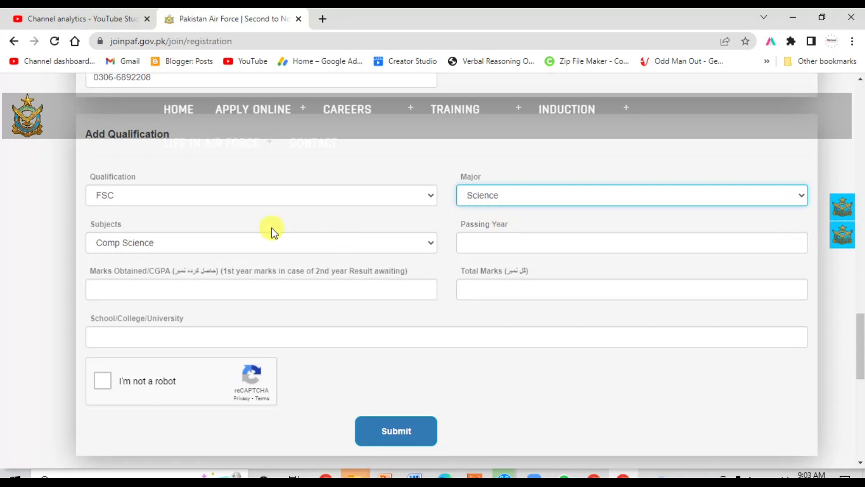
left_click(216, 243)
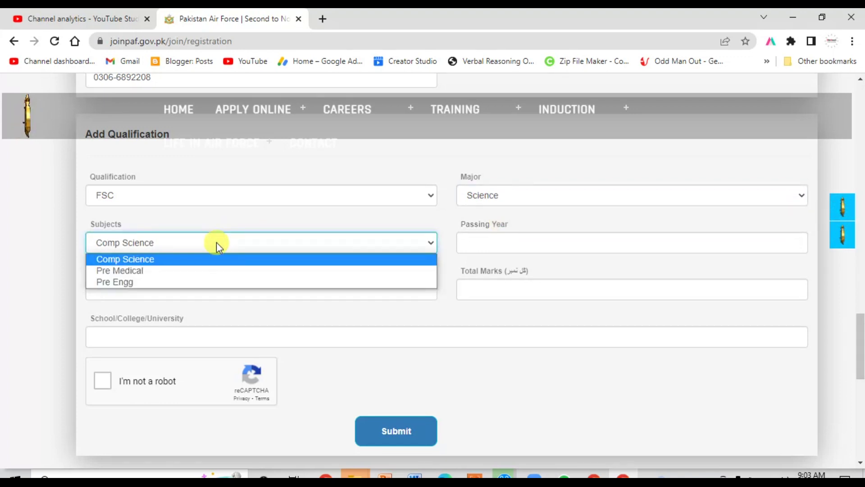
left_click(134, 281)
Enter passing year 2017, marks 980 of 1100, and institution Gujranwala Board.
left_click(502, 241)
type("2016")
key("BackSpace")
type("7")
left_click(151, 283)
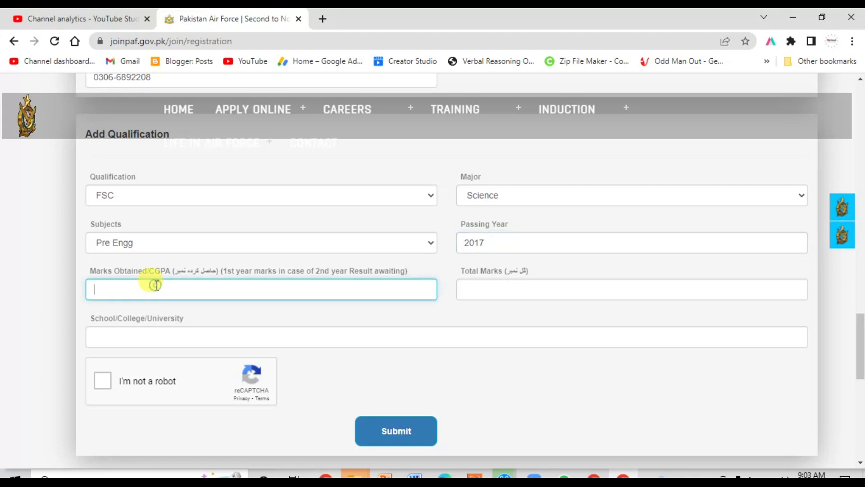
type("980")
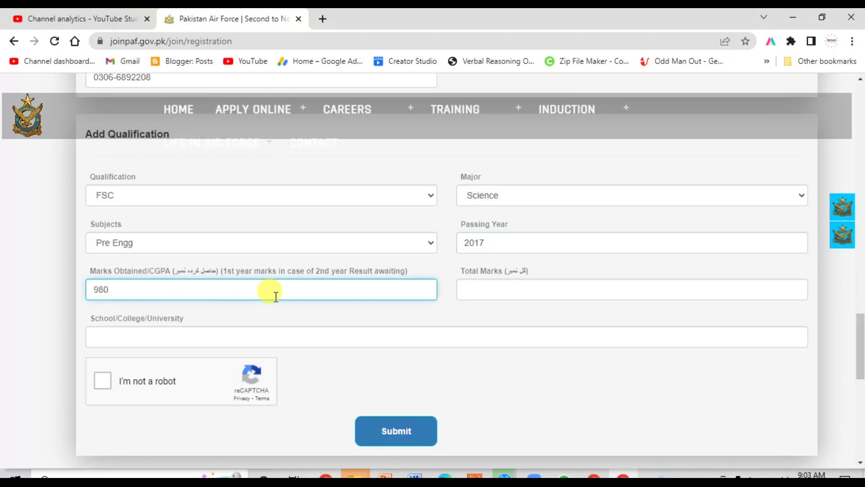
left_click(481, 287)
type("1100")
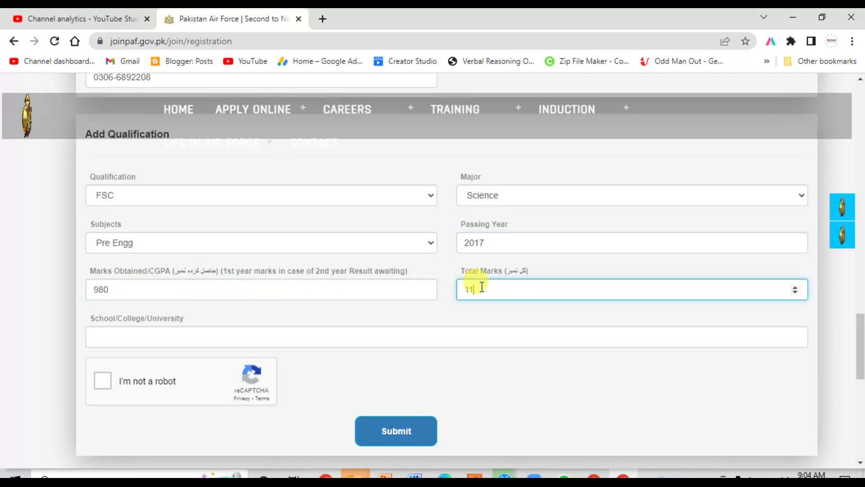
left_click(183, 335)
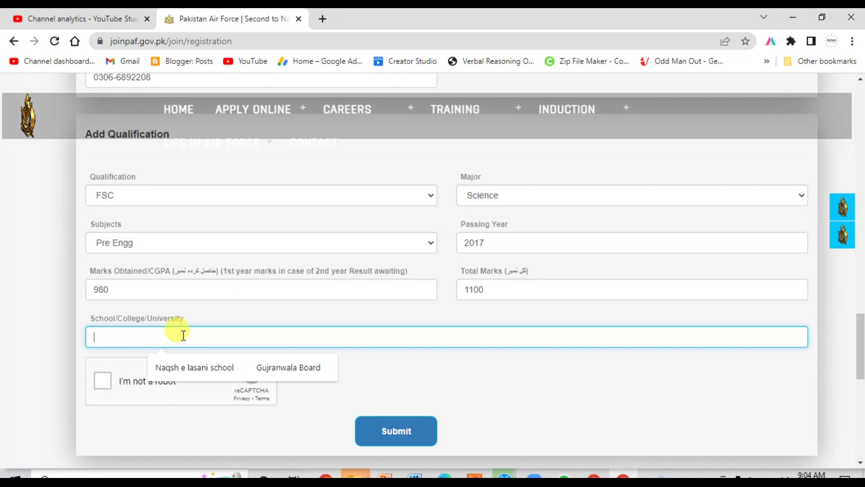
type("Guj")
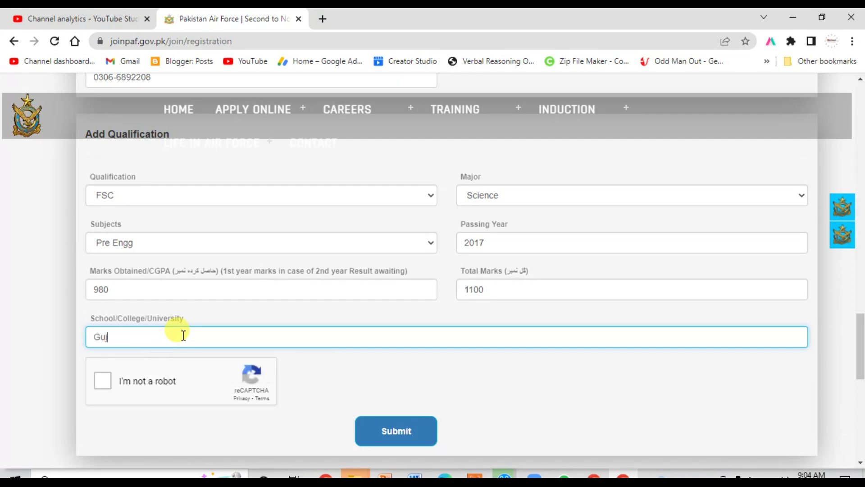
type("ranwala ")
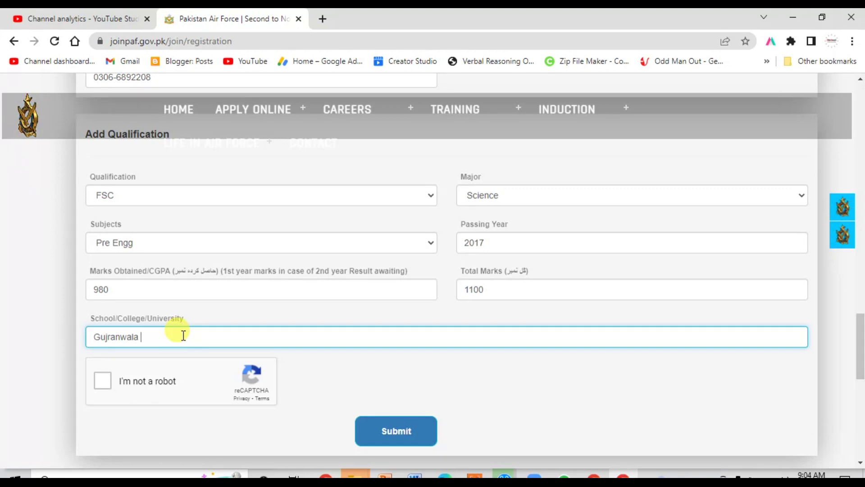
type("Board")
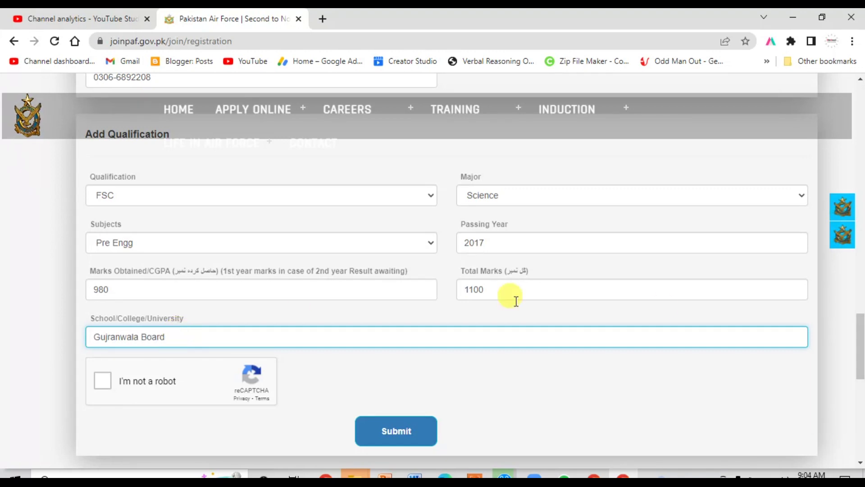
left_click_drag(860, 371, 860, 392)
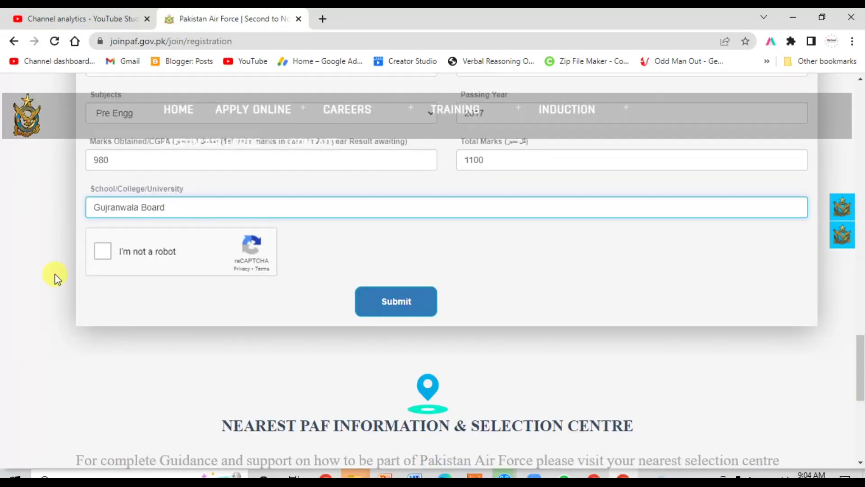
Pass the 'I'm not a robot' reCAPTCHA check and submit the registration form.
left_click(102, 252)
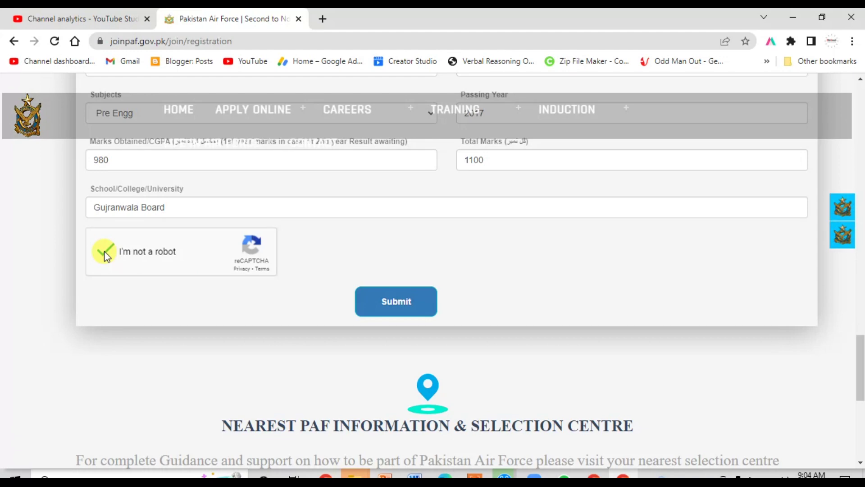
left_click(388, 314)
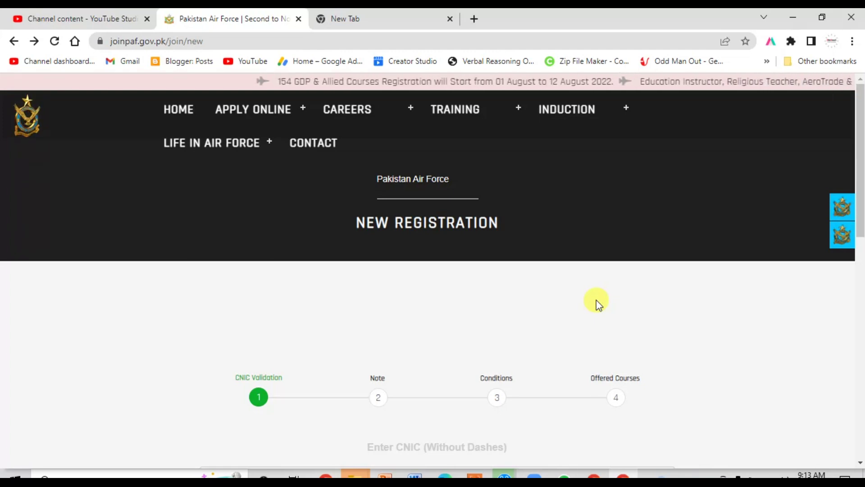
Open the Print Slip status page from APPLY ONLINE and highlight the 15 August 2022 slip-printing sentence.
left_click(290, 110)
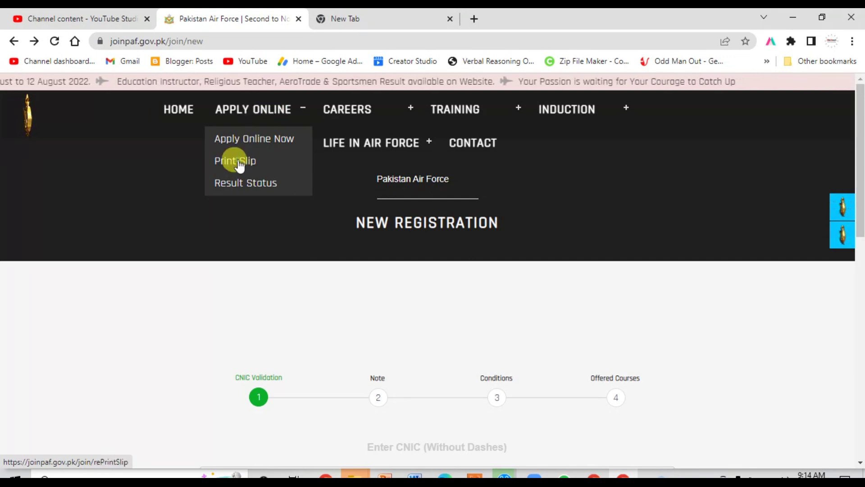
left_click(239, 165)
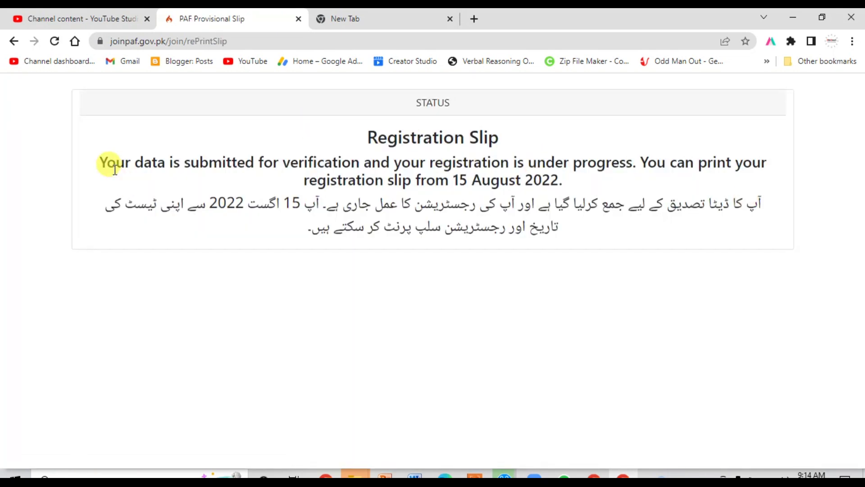
left_click_drag(106, 162, 569, 185)
double_click(642, 166)
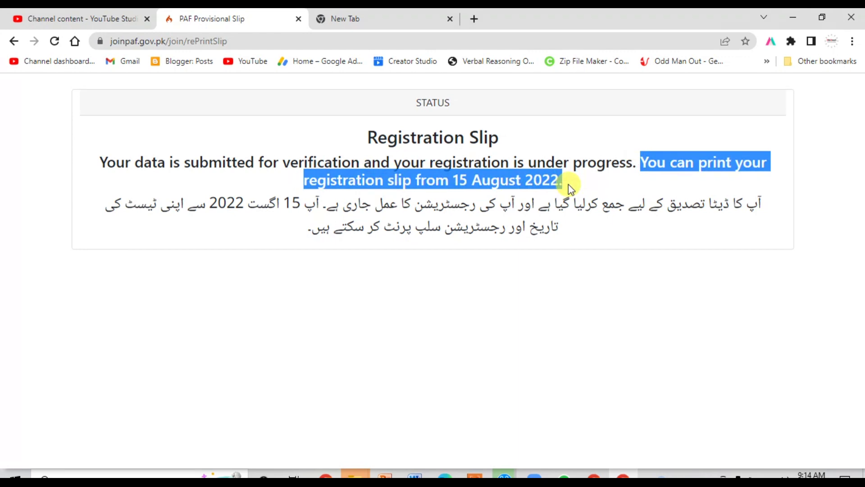